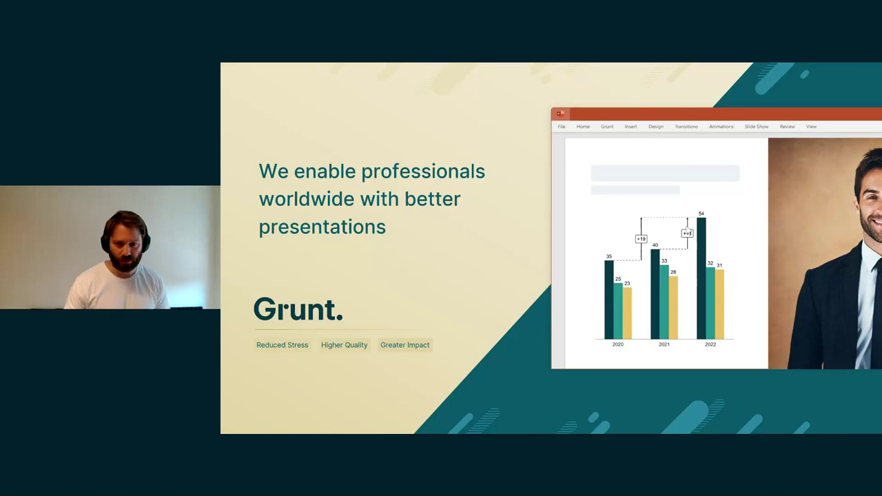
Advance four slides to 'Get started in the Grunt tab' and exit the slideshow
key(Right)
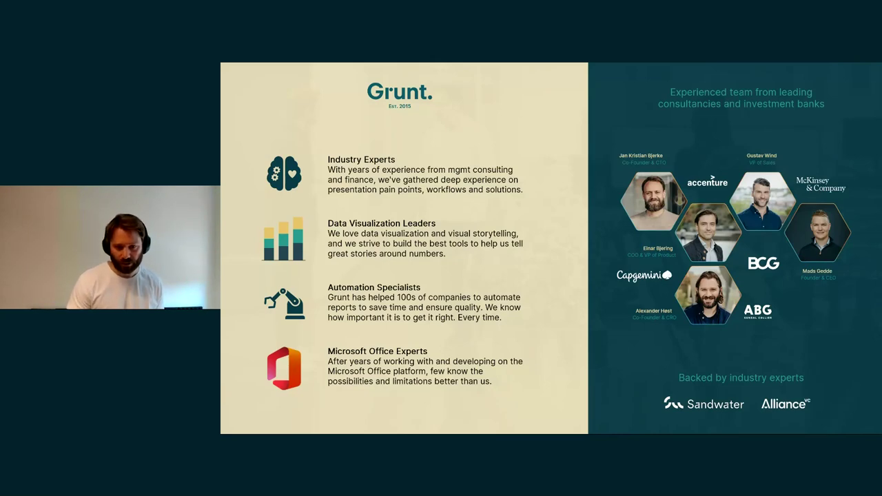
key(Right)
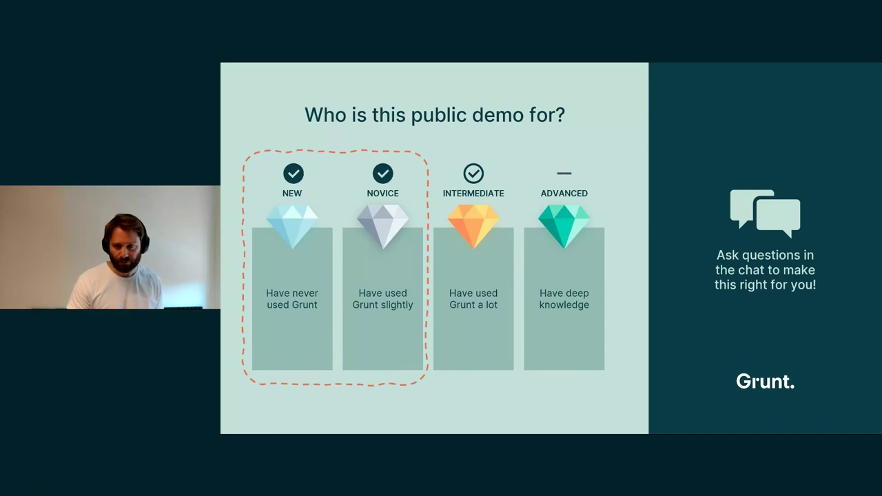
key(Right)
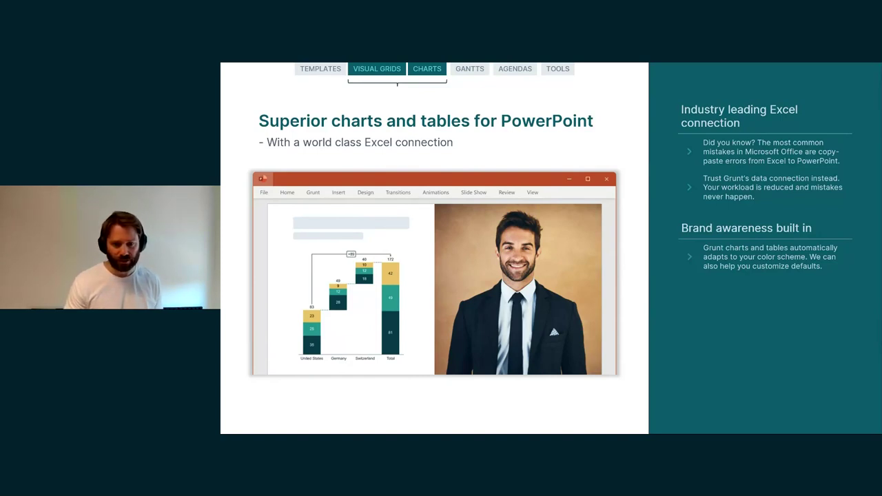
key(Right)
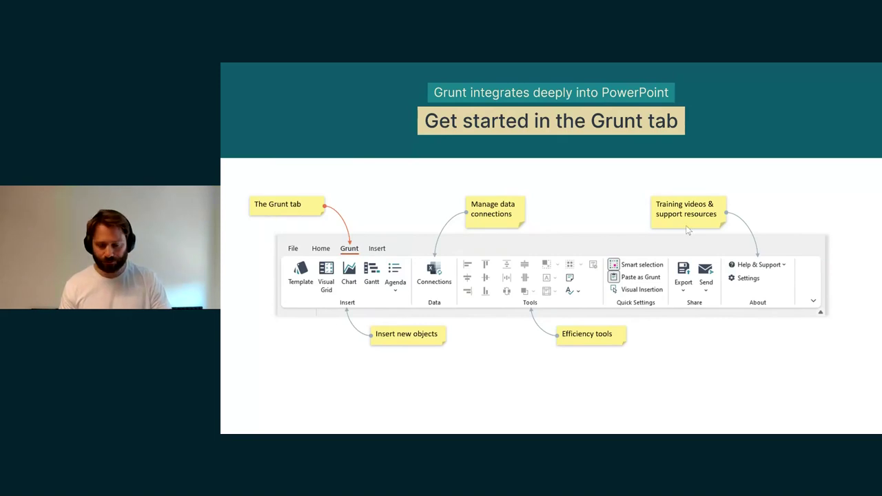
key(Escape)
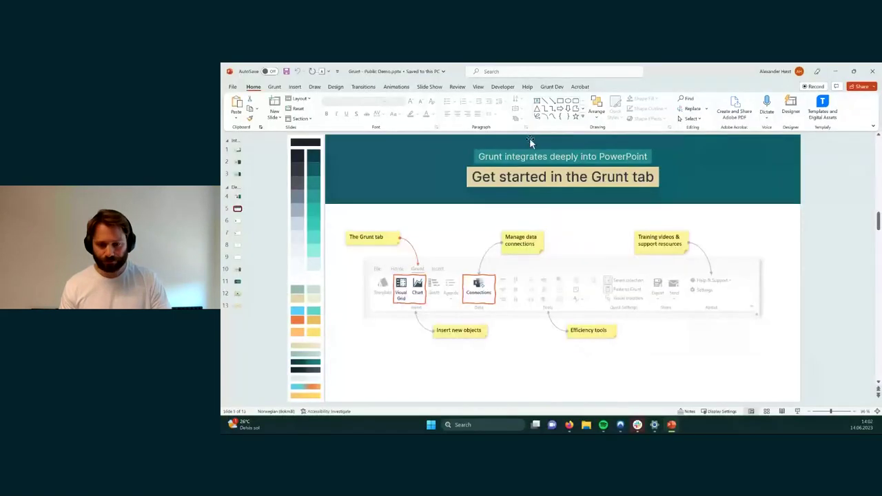
On the slide 6 Memory slide, nudge the teal, pink and dark teal boxes out of line
click(238, 222)
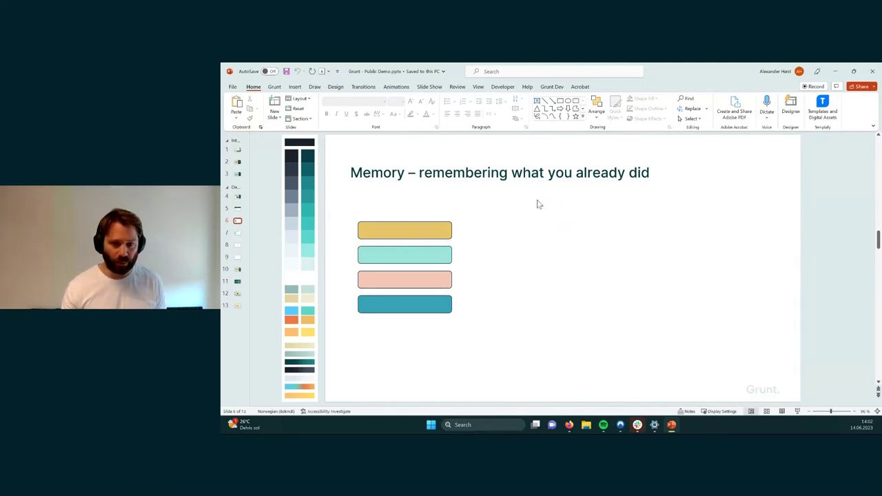
drag(552, 202, 345, 337)
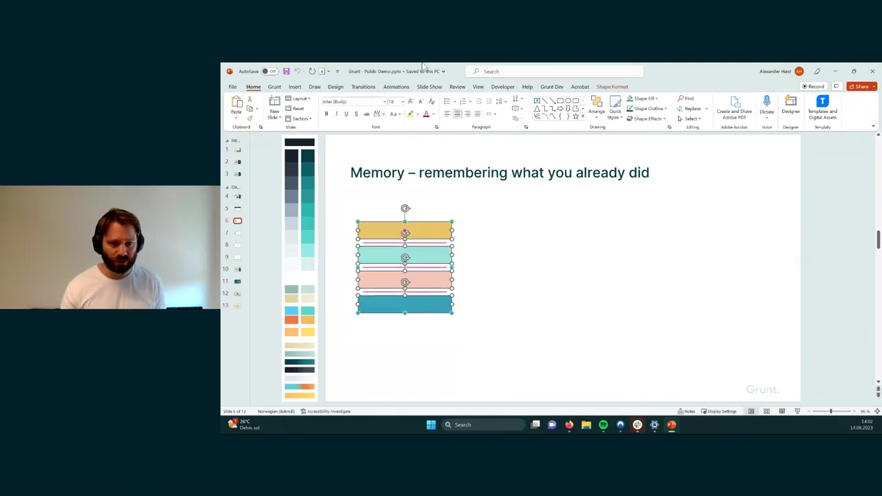
click(482, 272)
drag(435, 256, 455, 255)
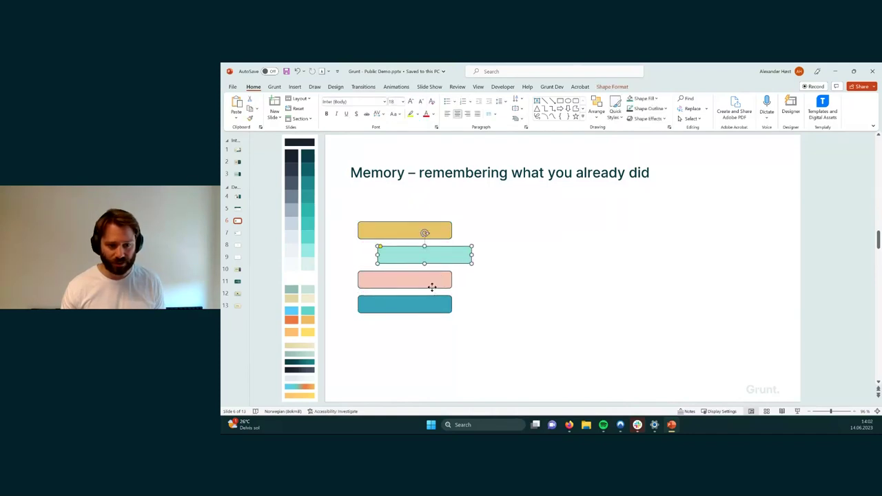
drag(429, 281, 513, 307)
drag(573, 337, 325, 187)
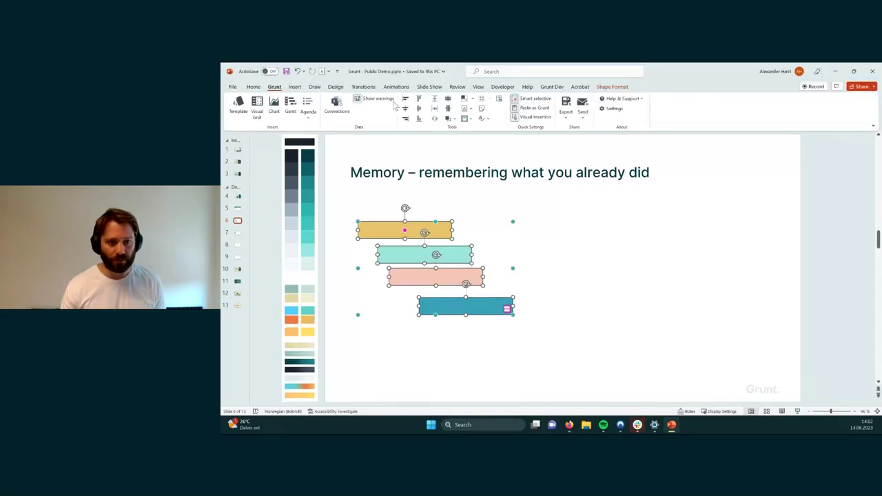
Left-align the four boxes, shift the teal box right again, and go to slide 7
click(406, 101)
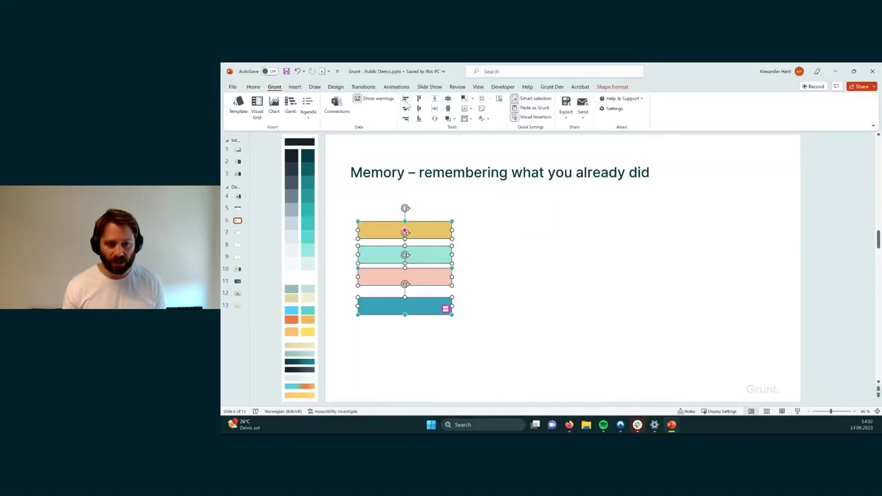
click(498, 177)
click(469, 231)
click(450, 255)
drag(450, 255, 485, 255)
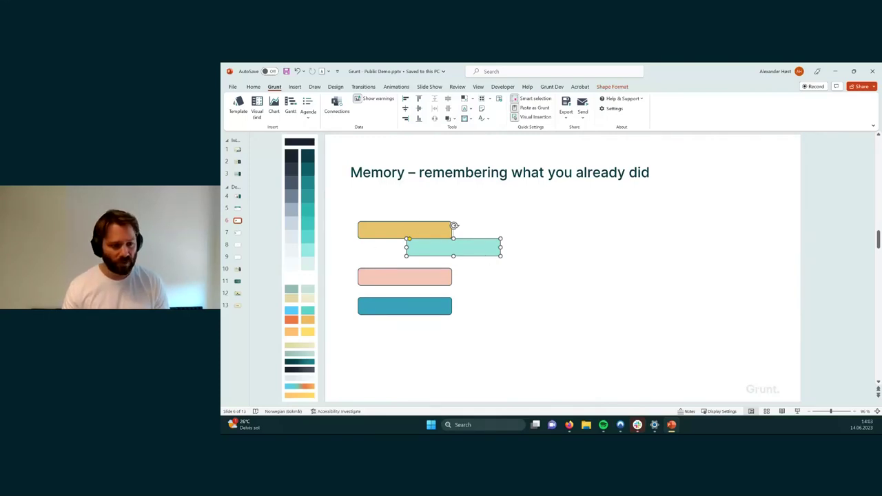
click(239, 233)
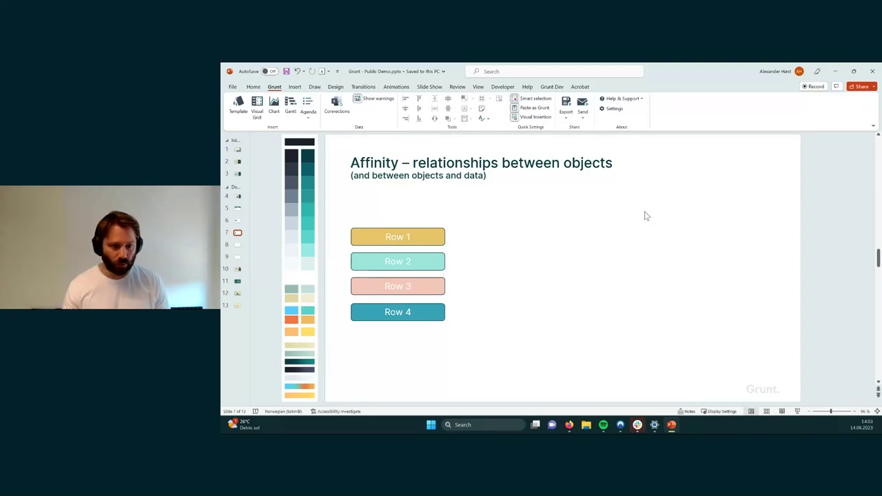
Select the group of four Row boxes, then open slide 8 with the Harvey-ball table
click(438, 273)
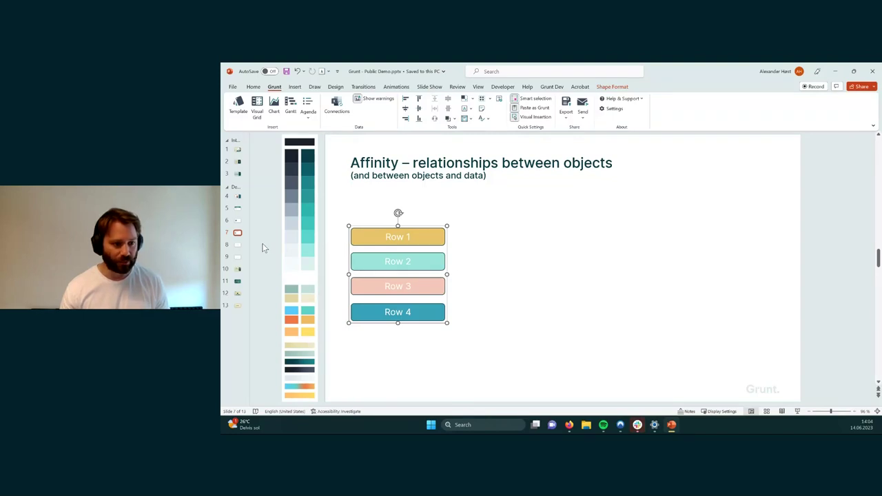
click(237, 245)
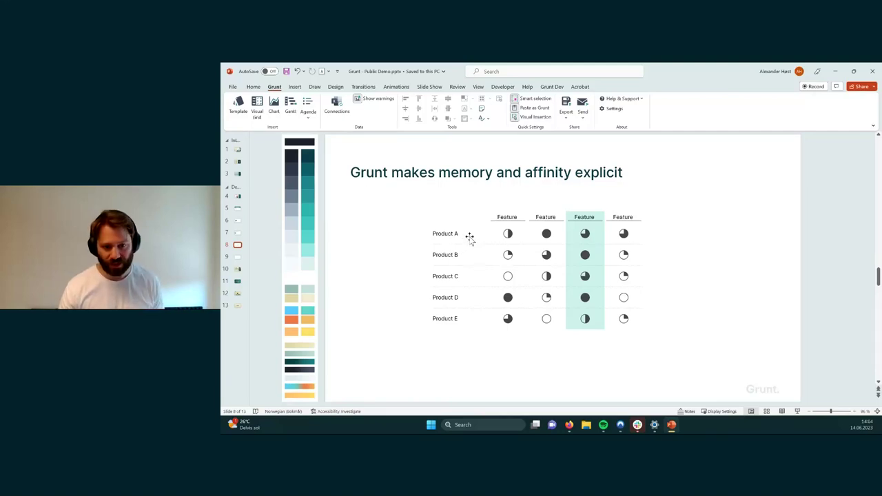
key(Tab)
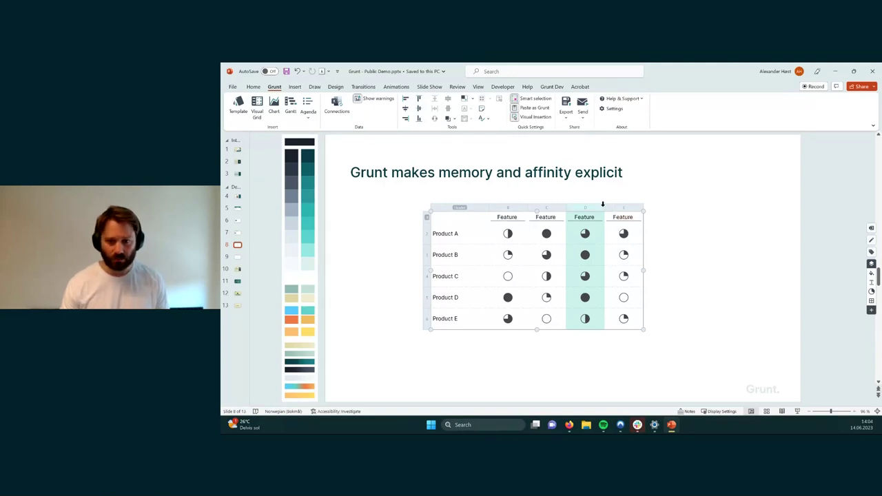
click(419, 255)
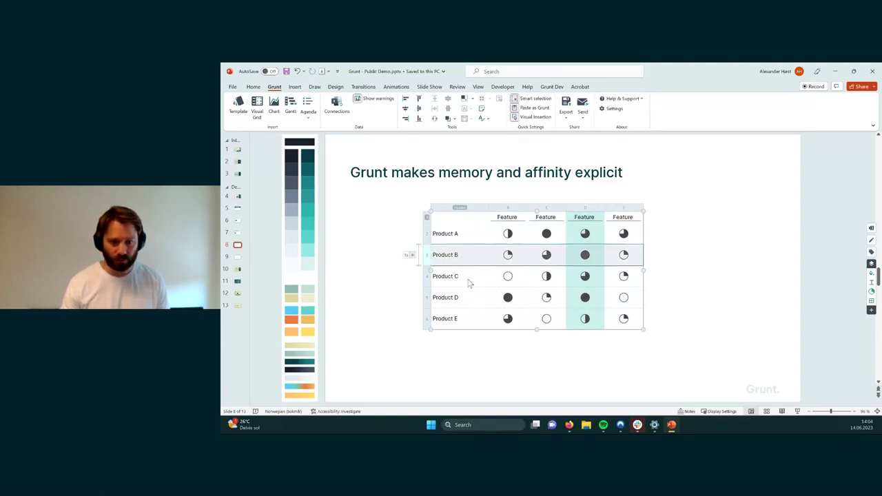
click(461, 256)
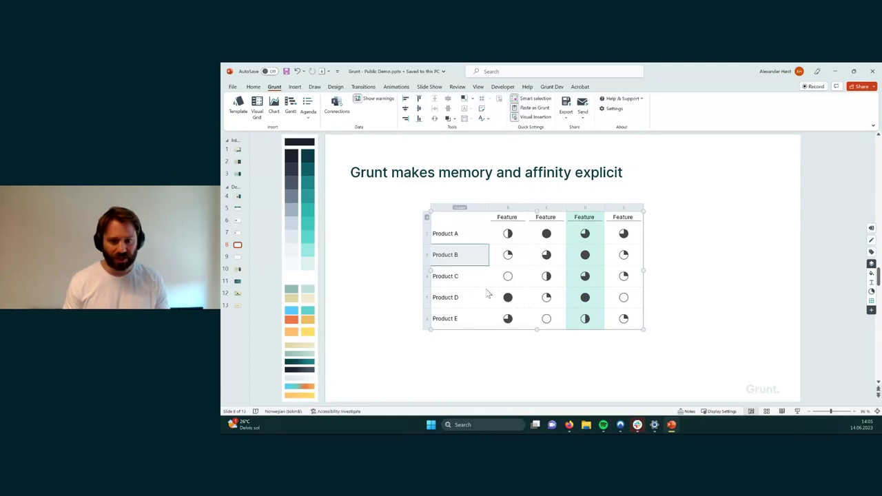
click(520, 262)
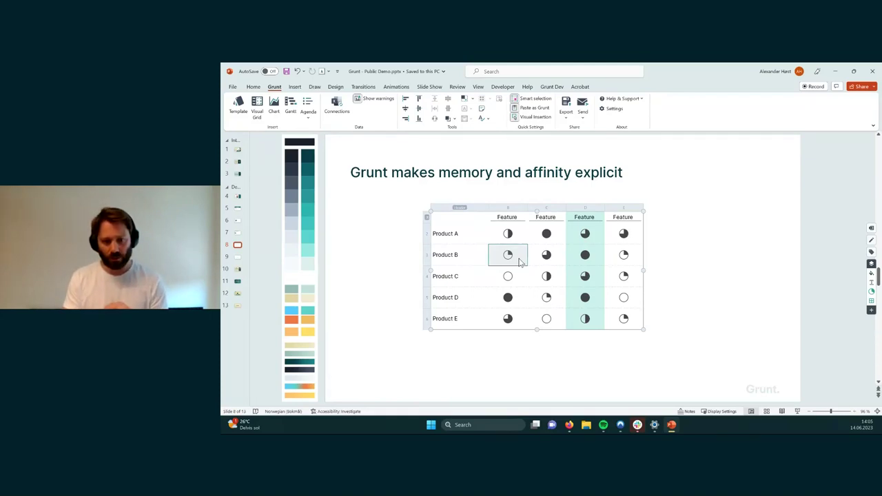
click(510, 251)
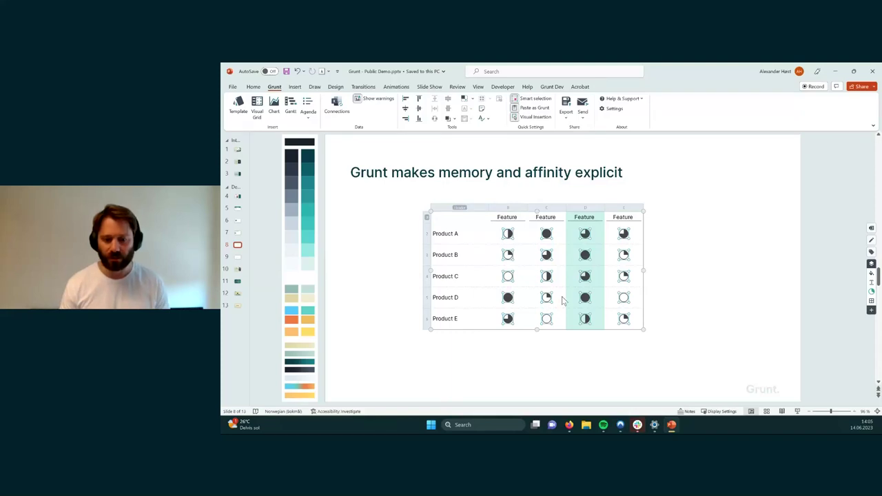
click(524, 239)
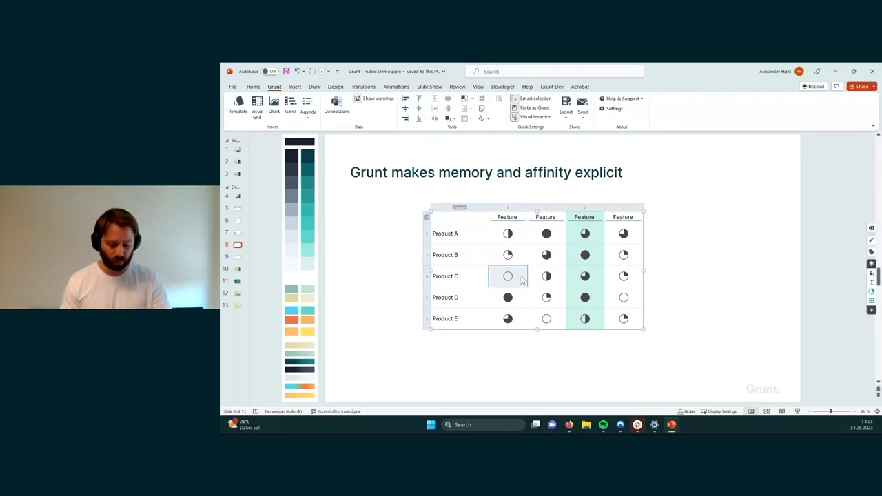
click(508, 207)
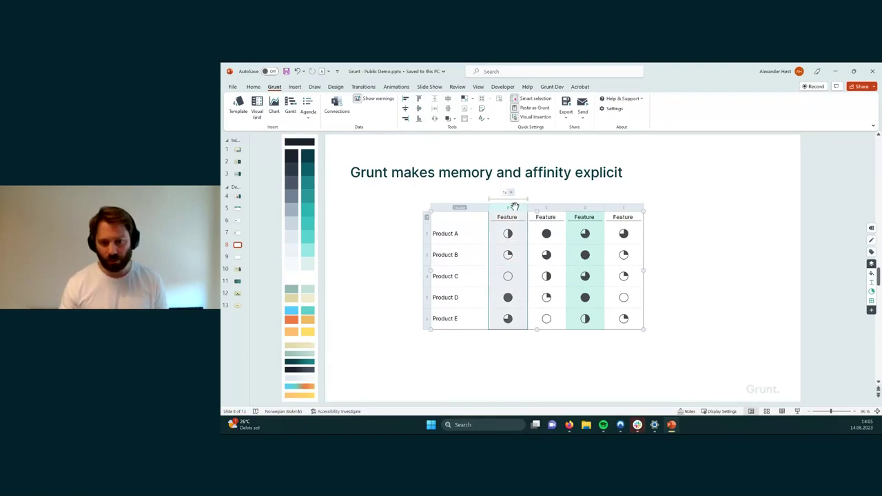
click(423, 254)
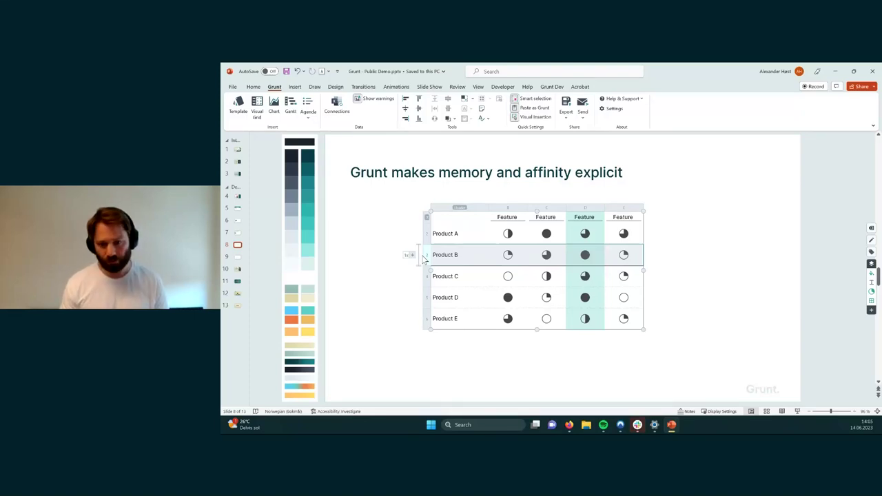
click(703, 287)
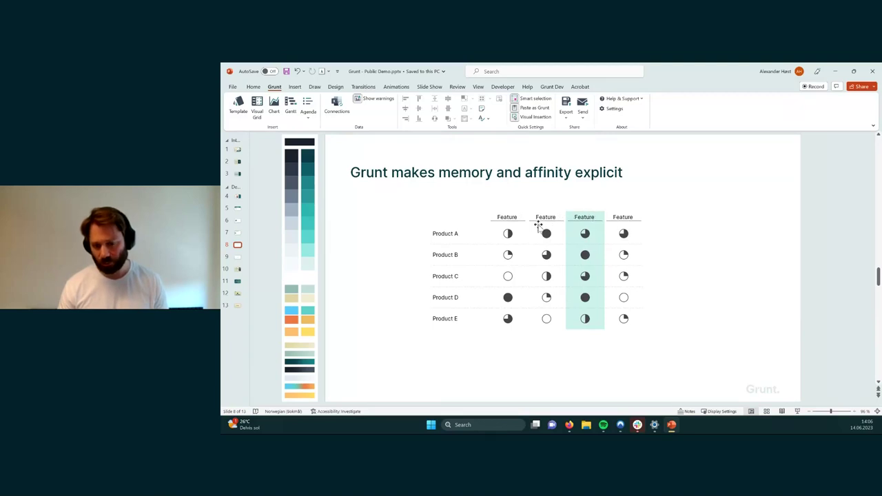
Select the Harvey-ball table on slide 8 and target its Product B row header
click(508, 233)
click(545, 236)
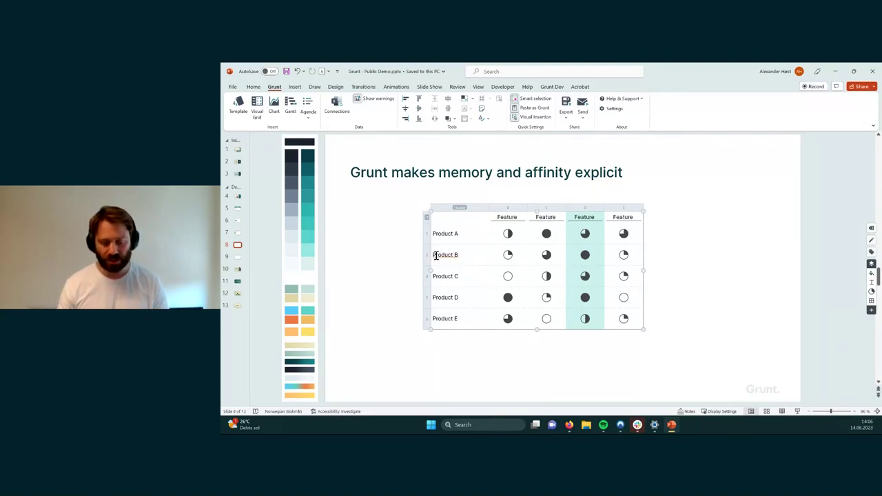
mouse_move(421, 254)
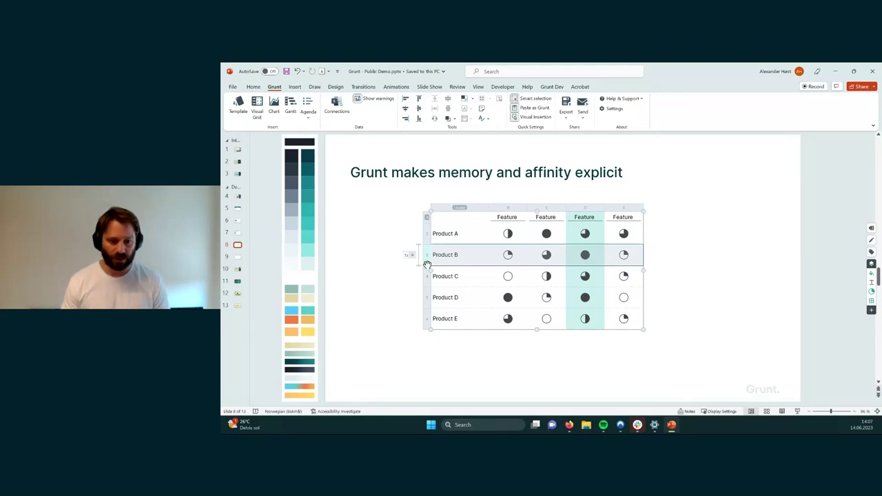
Insert an empty row above Product B from the row's context menu
right_click(427, 264)
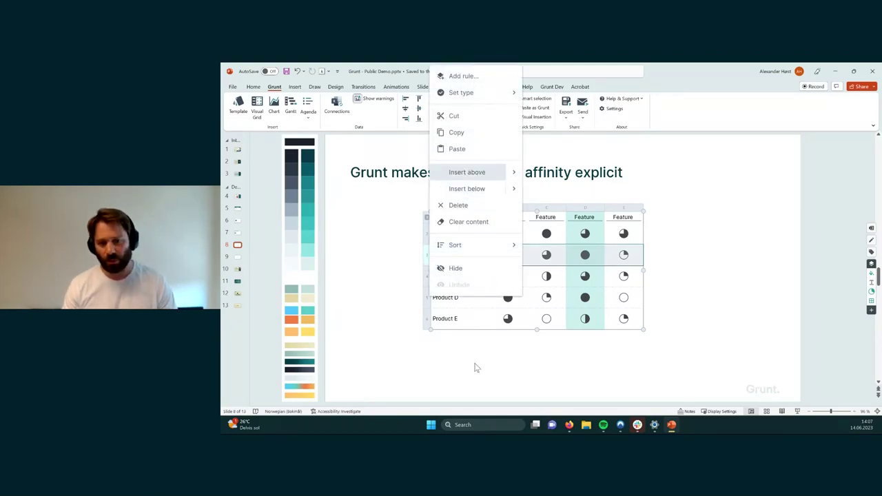
key(Return)
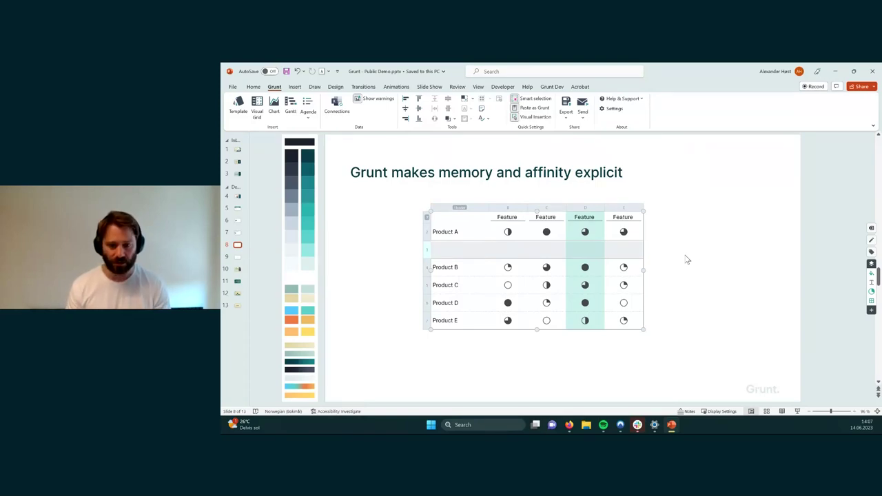
Label the new row 'Another product' and enter 1 and 2 in its first two Feature cells
click(461, 256)
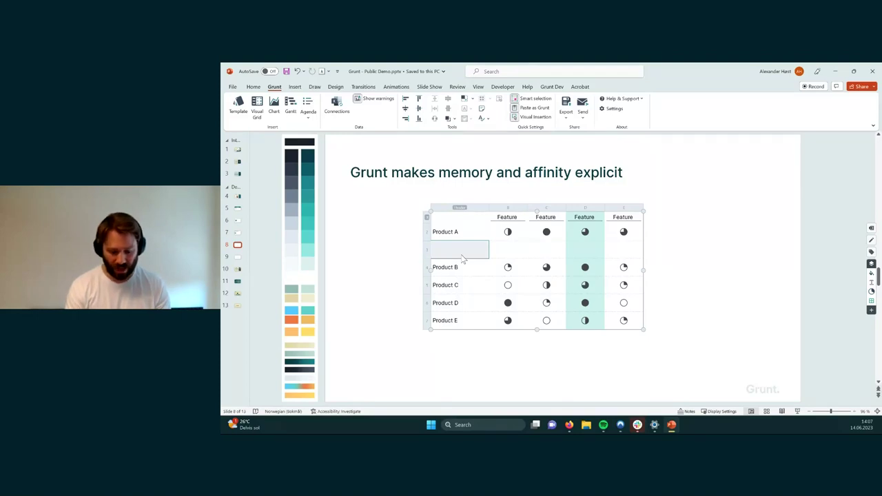
text(Another product)
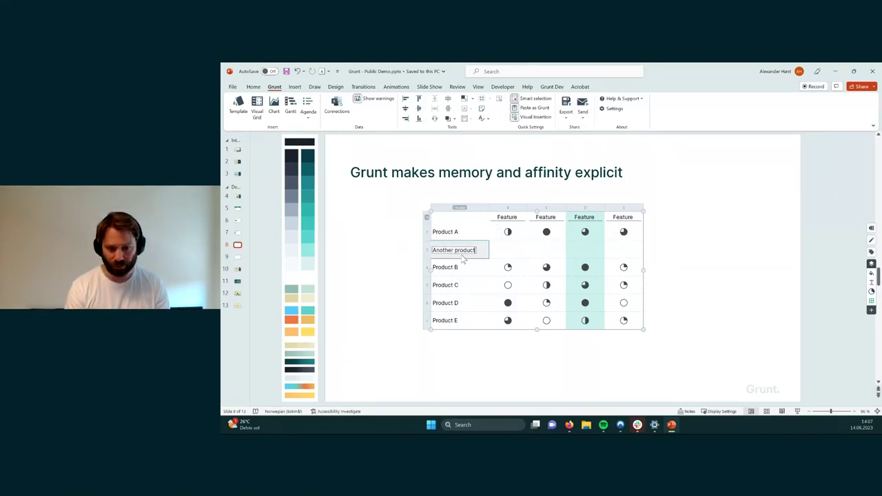
key(Tab)
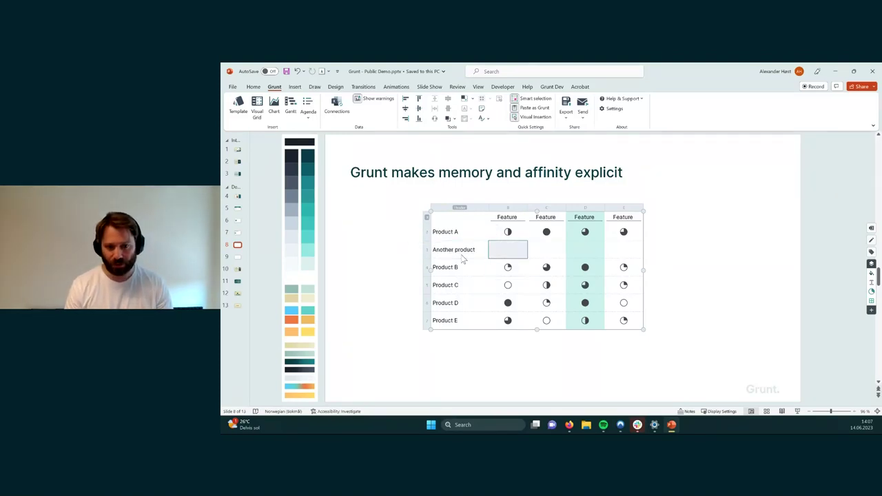
text(1)
key(Tab)
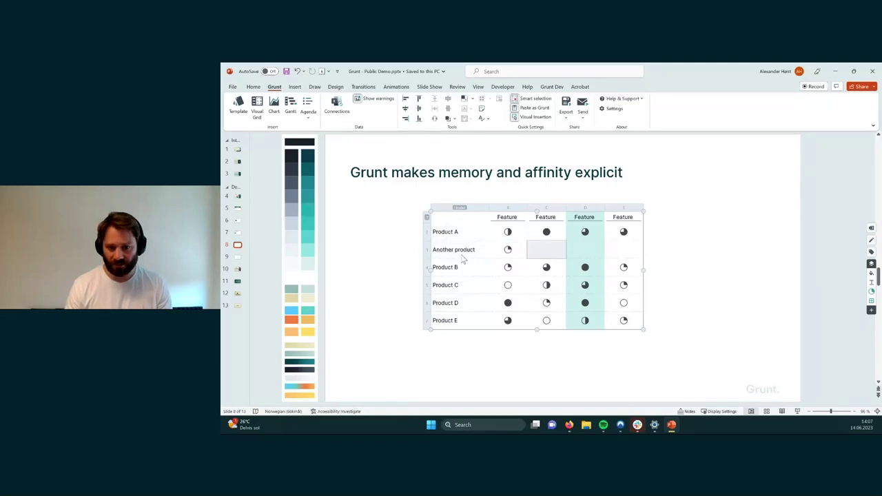
text(2)
key(Tab)
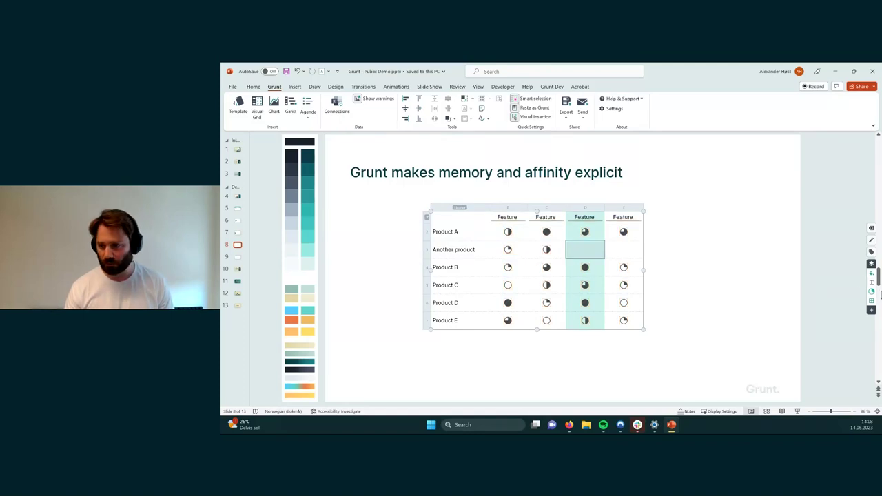
Open the Harvey ball panel, give Another product an empty third ball and a 3 in the fourth
click(872, 292)
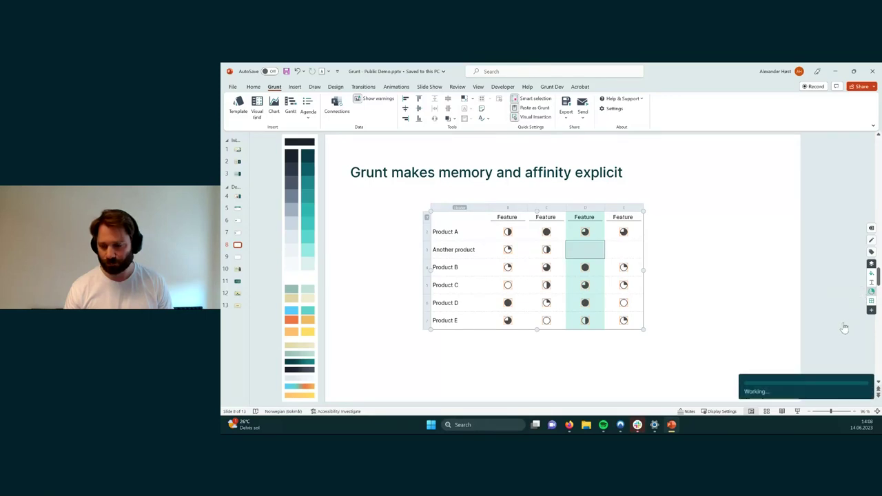
drag(800, 216, 719, 172)
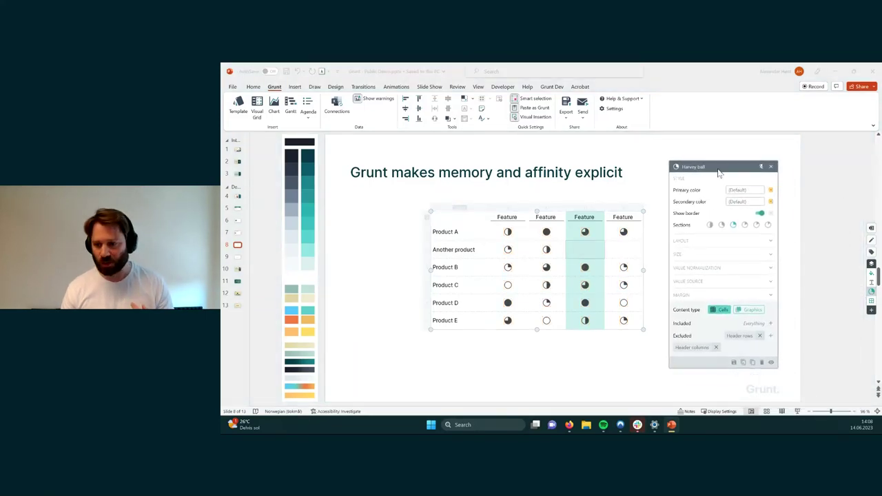
click(592, 251)
click(592, 251)
key(Right)
key(Up)
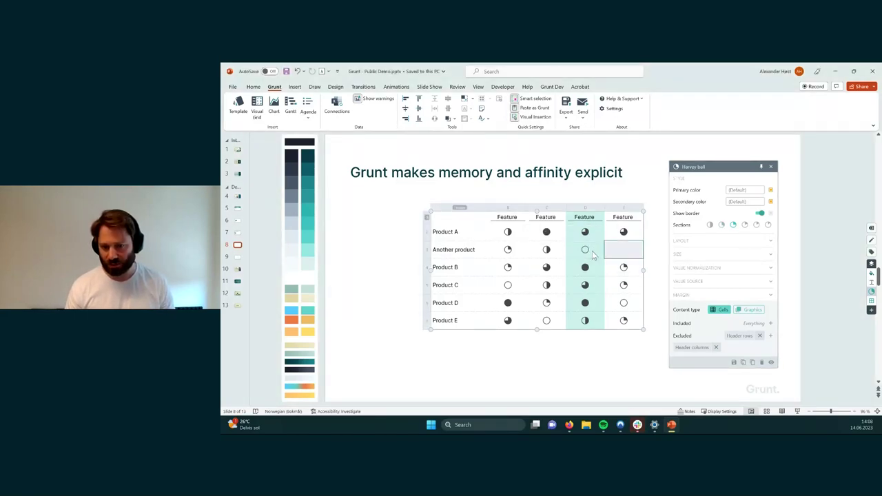
text(3)
key(Return)
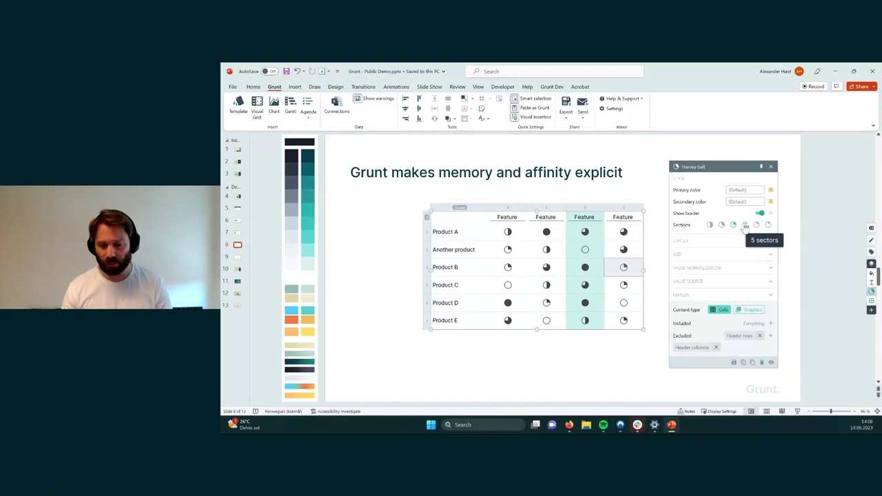
Check the Layout placement options, then set the Harvey ball Size height to 60
click(724, 248)
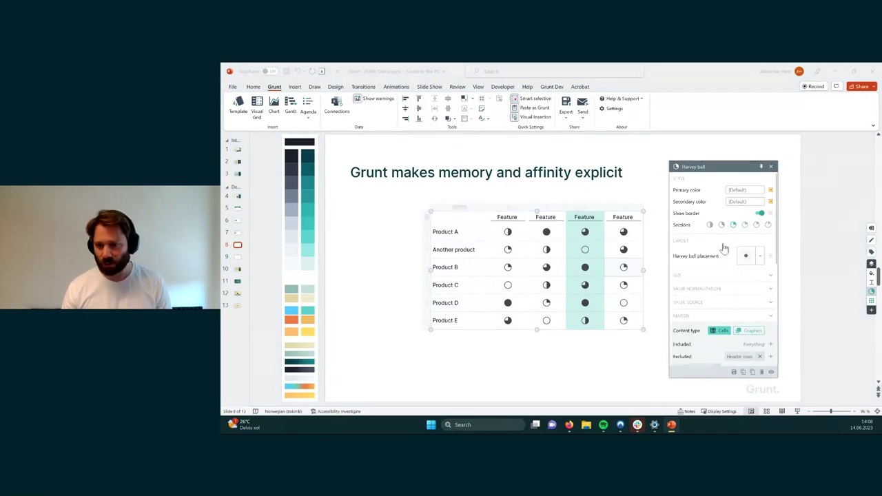
click(762, 257)
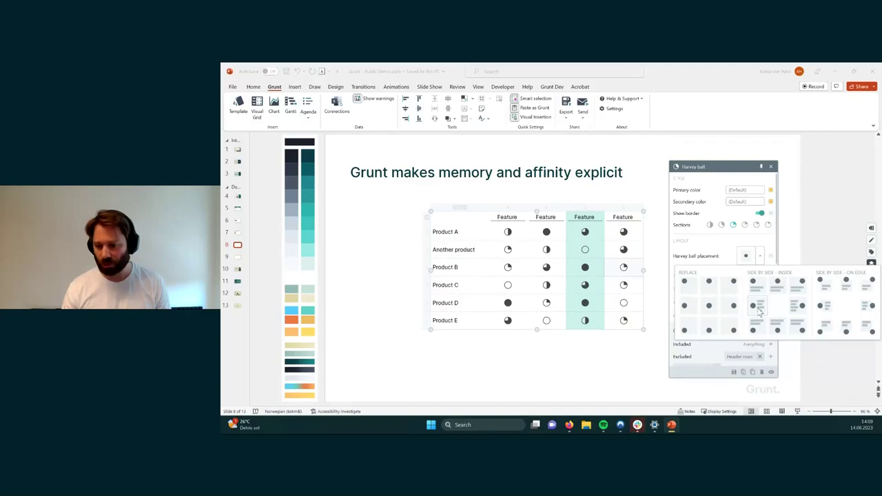
click(734, 244)
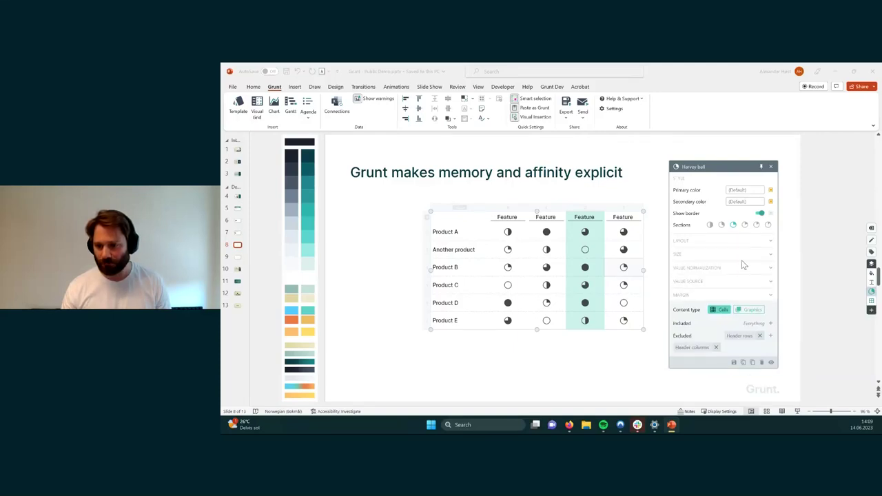
click(748, 255)
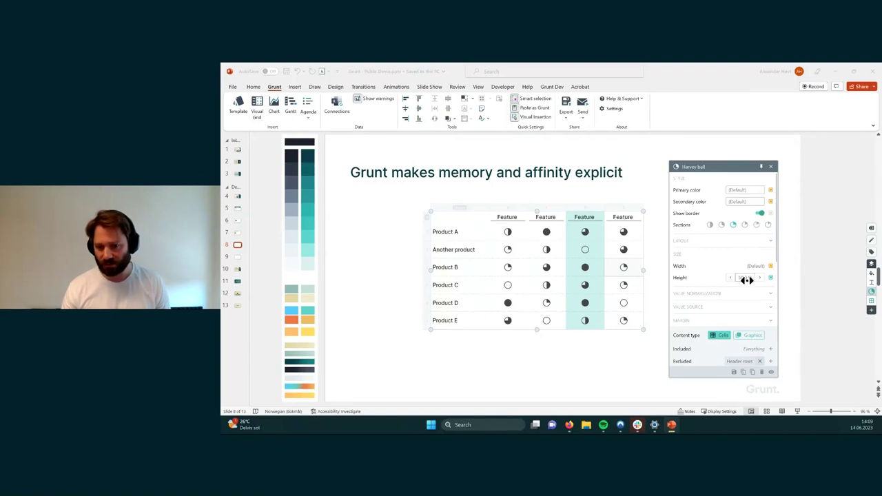
click(748, 280)
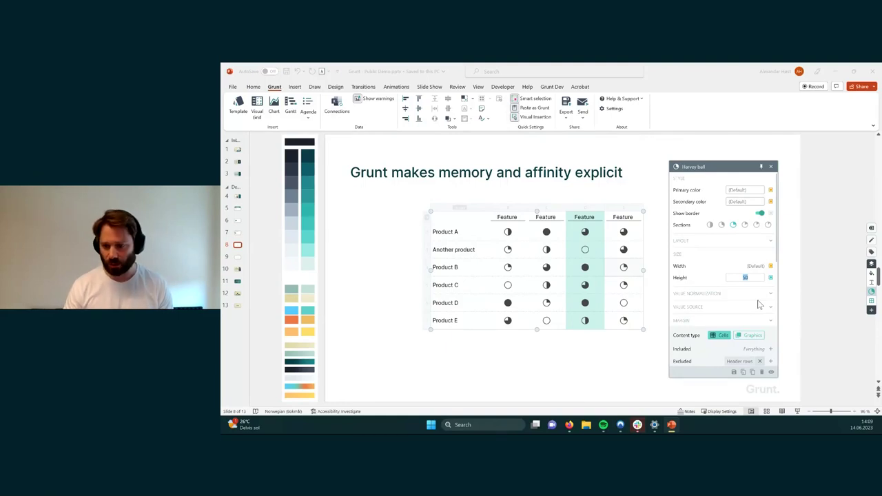
text(60)
key(Return)
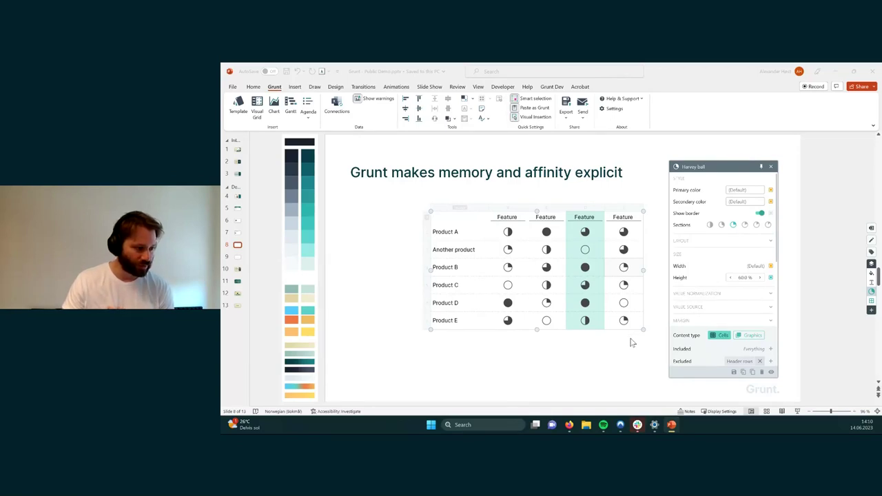
Close the Harvey ball settings and add a Fill rule to Another product's first-Feature ball
click(773, 167)
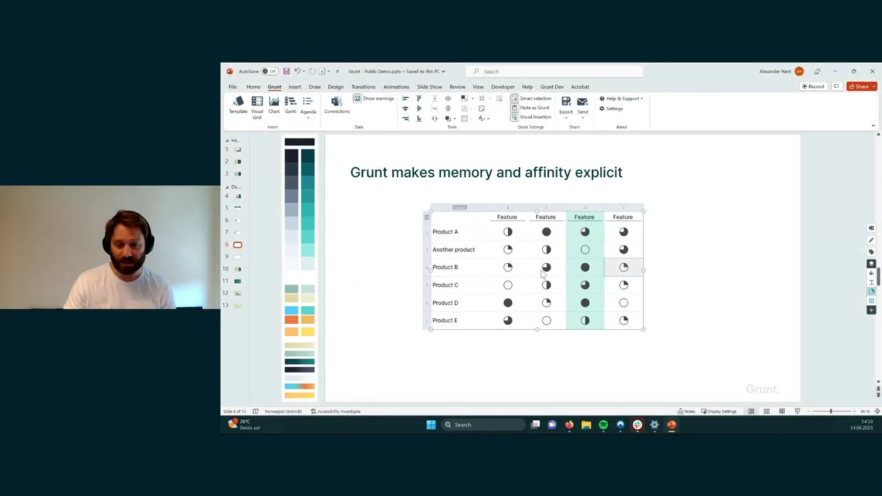
click(519, 256)
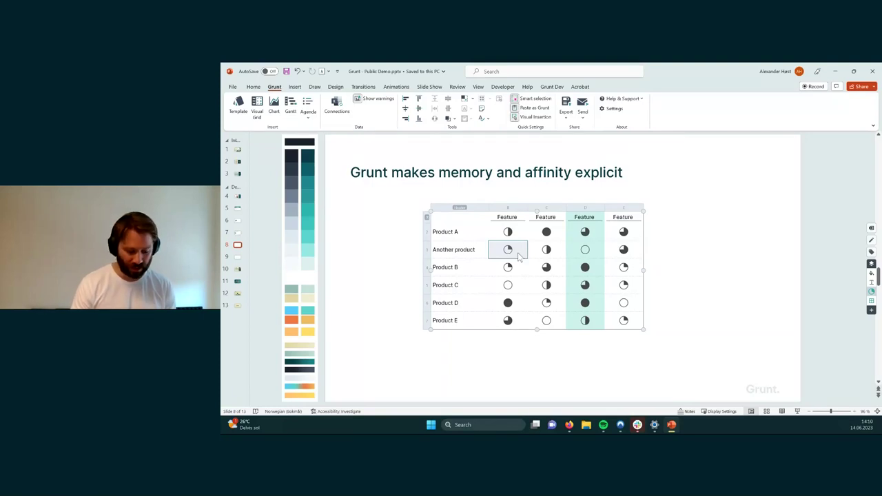
right_click(519, 257)
text(fil)
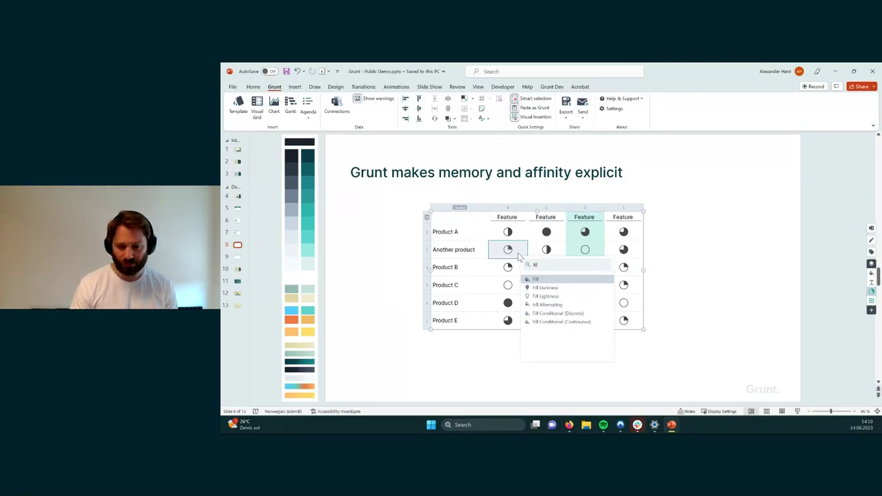
key(Return)
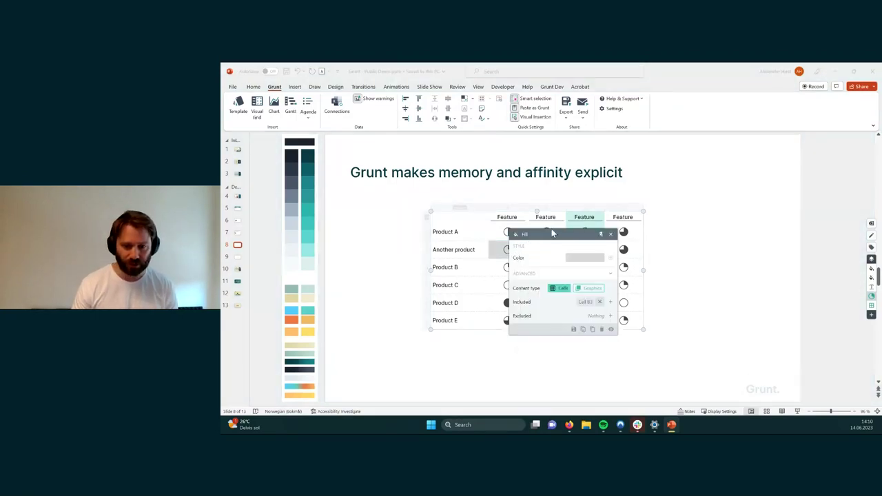
Switch the Fill rule's content type to Graphics, then delete the trial rule
drag(552, 233, 698, 210)
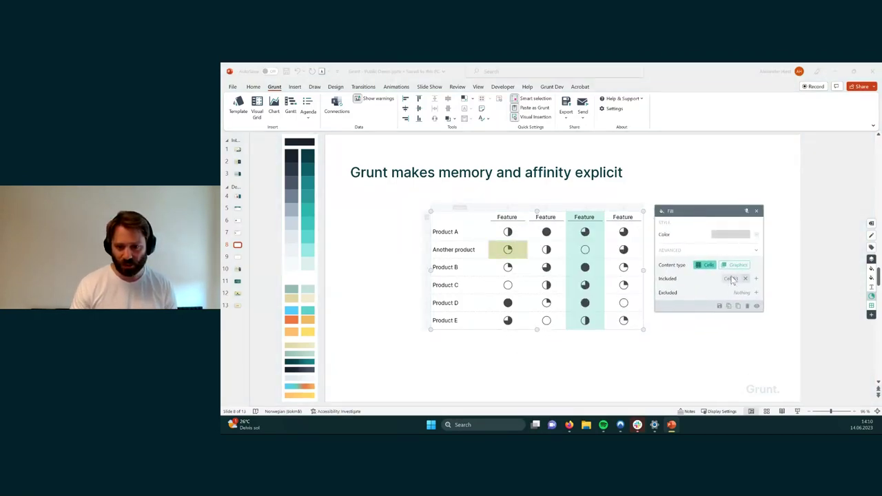
click(735, 267)
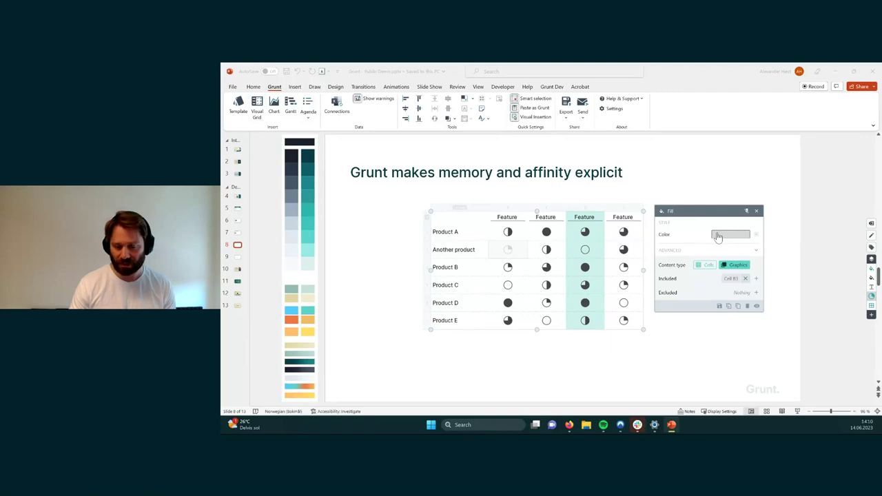
click(748, 308)
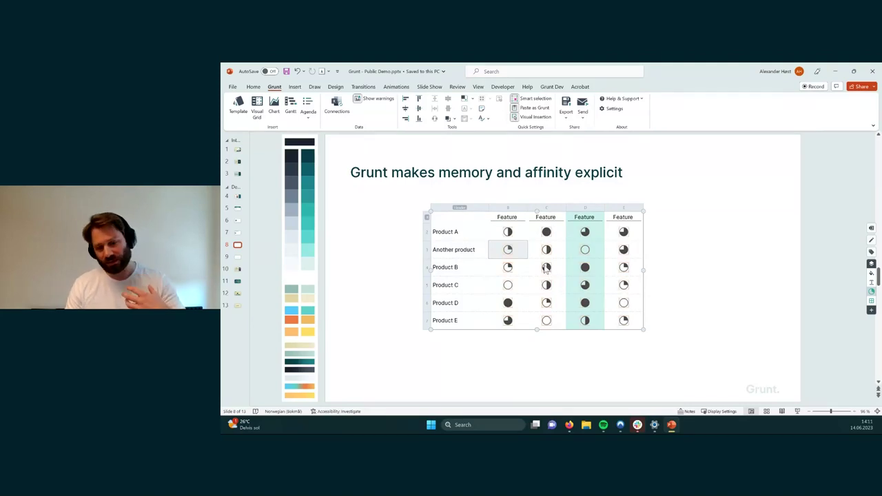
Add a Fill rule for all Harvey balls, choose a salmon colour, and start an Included condition
click(546, 267)
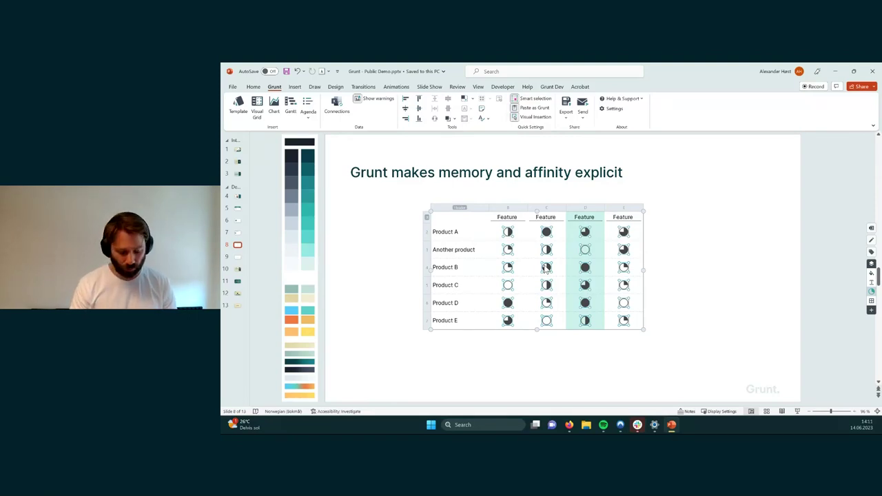
click(544, 268)
text(fill)
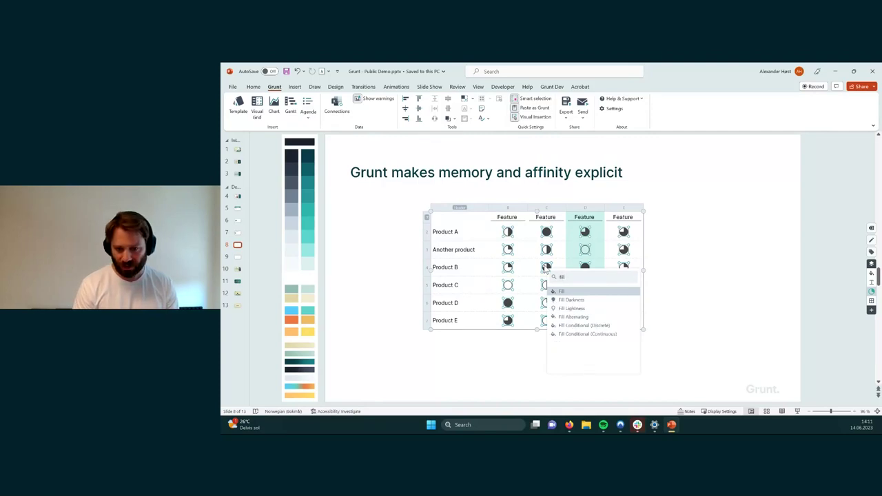
key(Return)
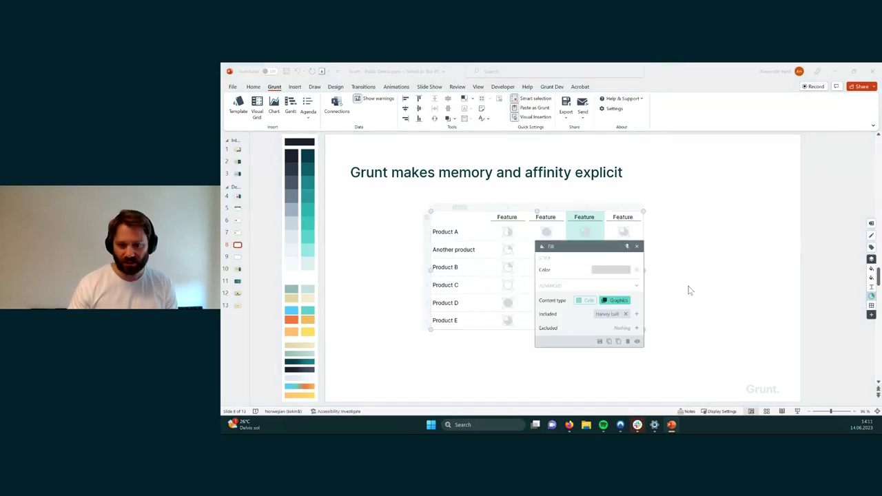
drag(612, 250, 736, 216)
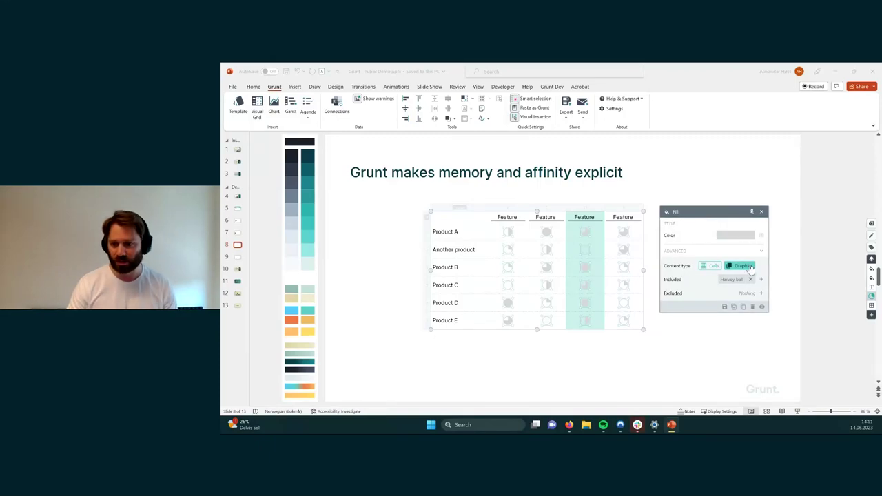
click(747, 241)
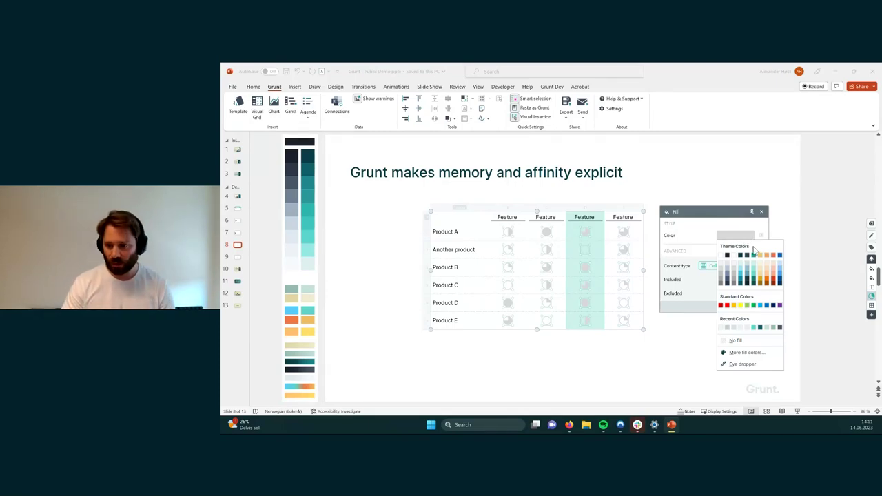
click(773, 274)
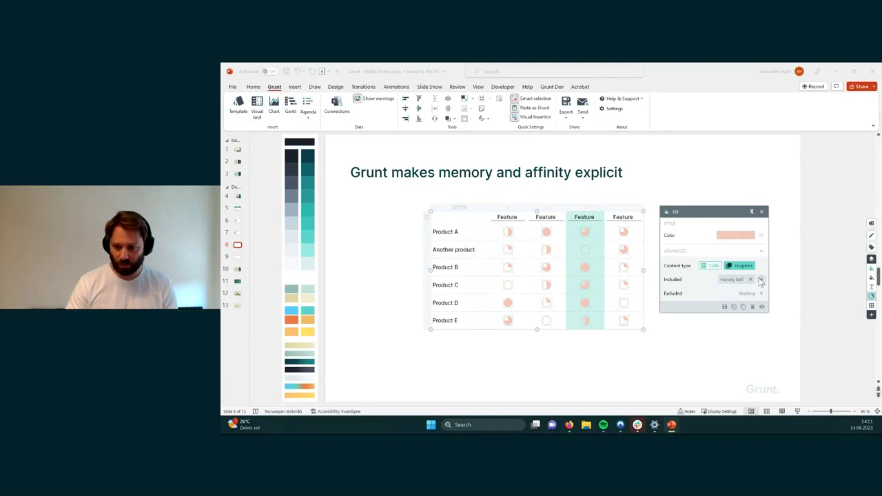
click(761, 280)
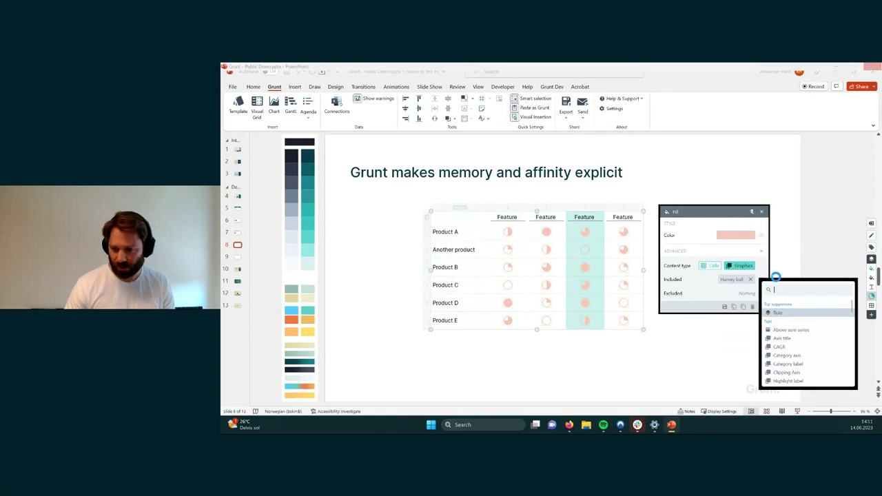
Add a Match numbers condition to the fill rule with operator Greater than and comparand 2
key(Escape)
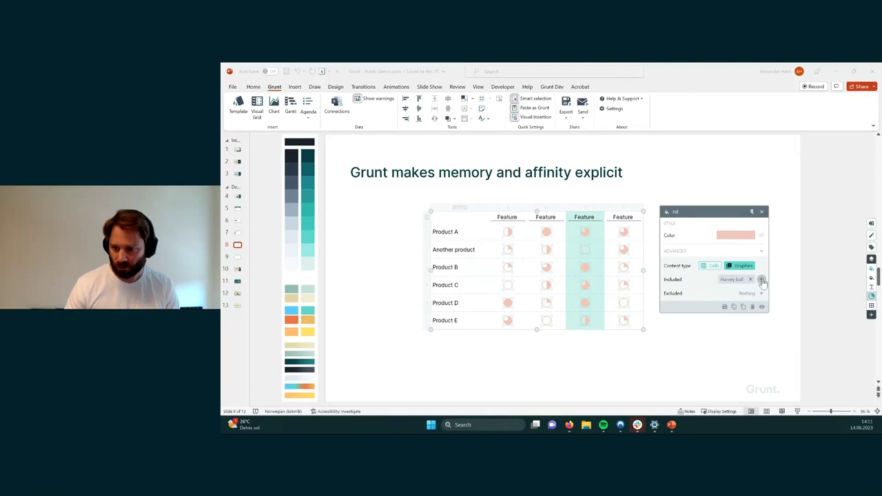
click(761, 280)
text(match)
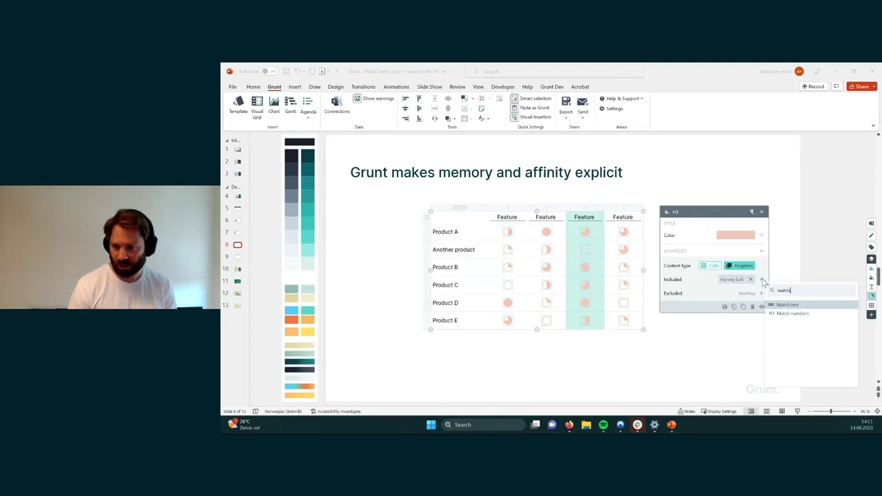
key(Down)
key(Return)
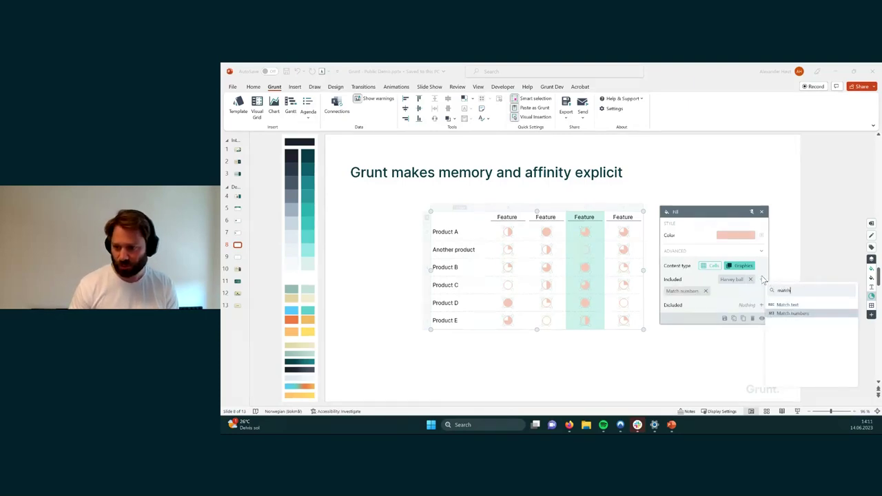
drag(812, 262, 765, 255)
click(788, 281)
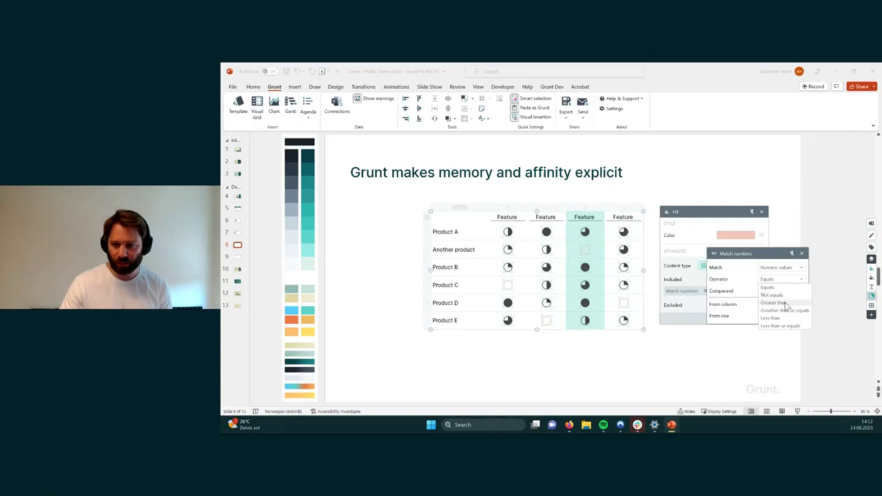
click(788, 303)
click(787, 290)
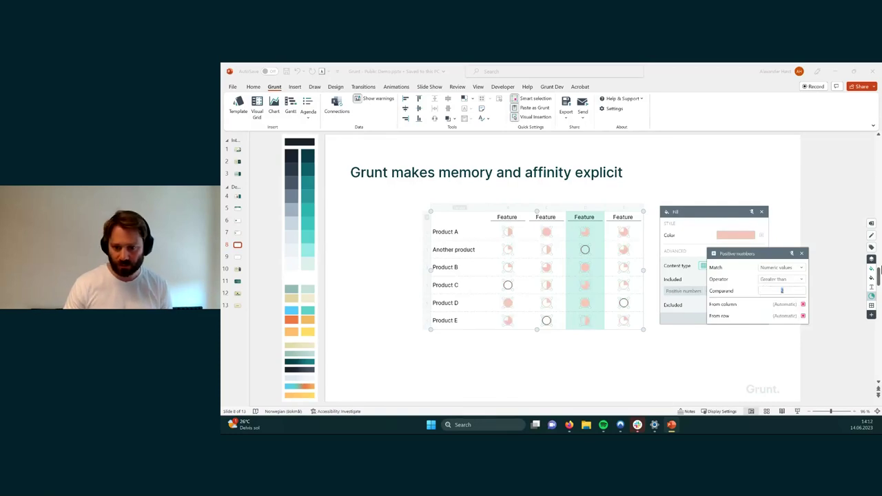
text(2)
key(Return)
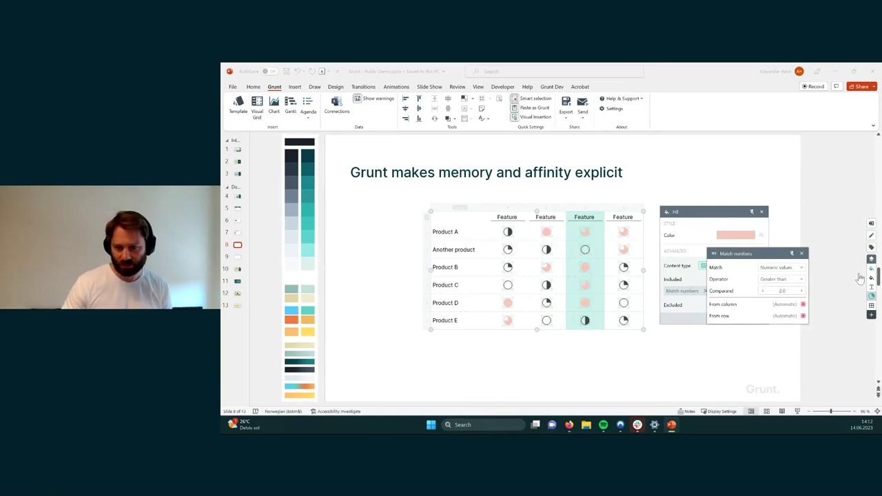
Make the matching Harvey balls orange and raise Product C's second Feature score to 3
click(802, 254)
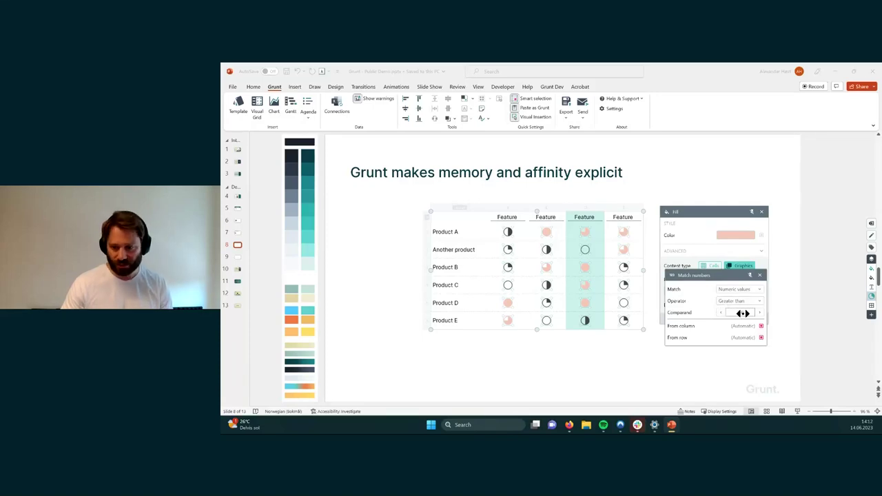
click(761, 276)
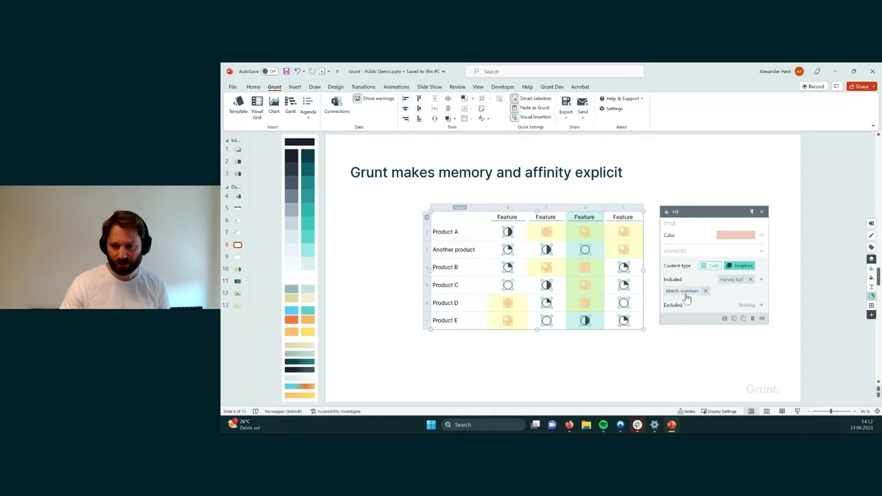
click(736, 236)
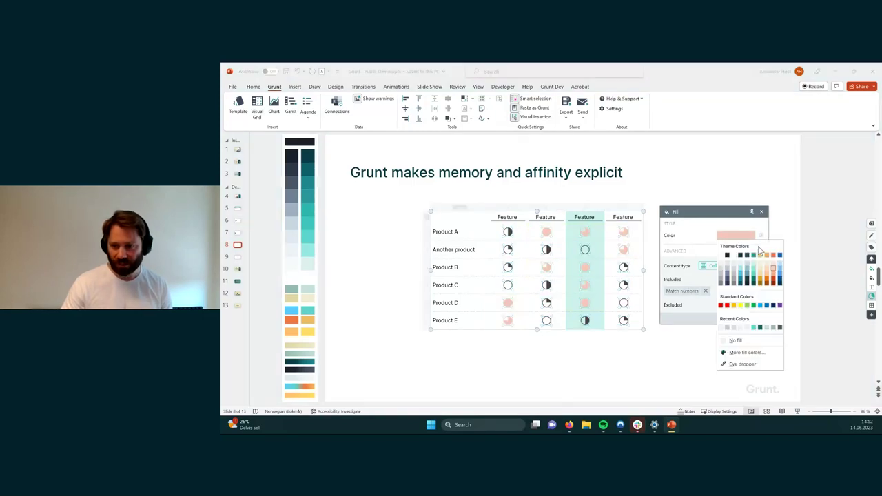
click(768, 264)
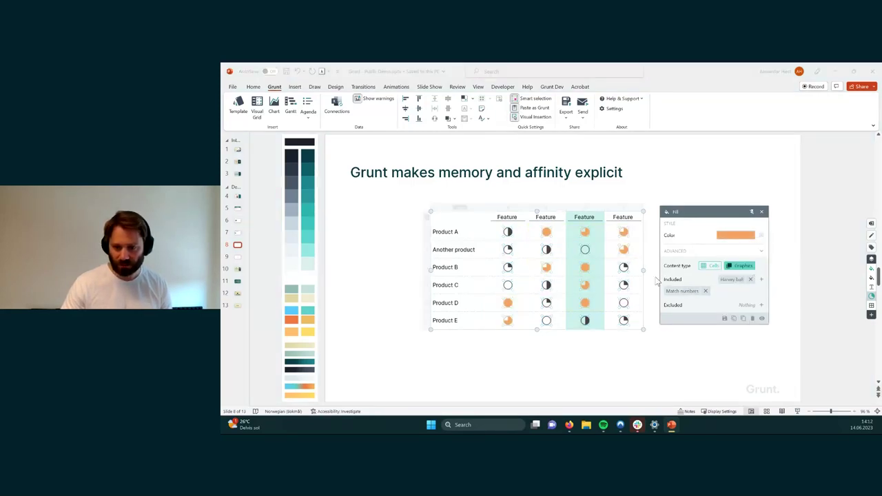
click(558, 290)
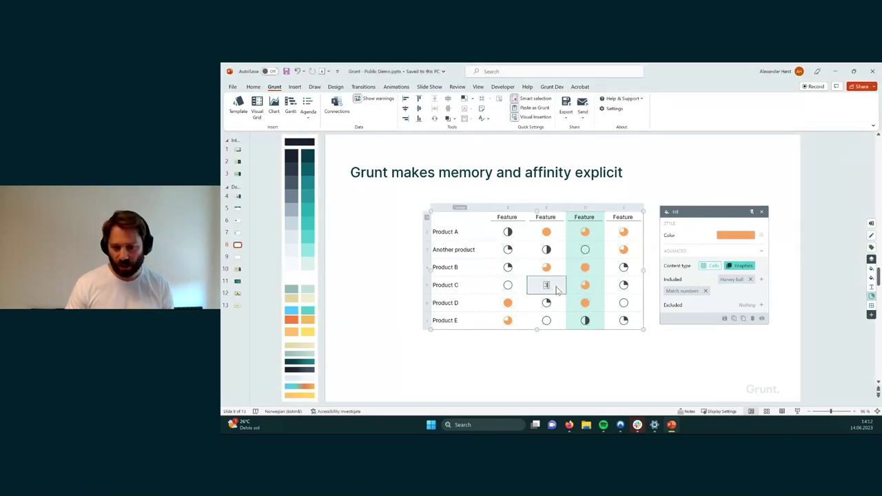
key(3)
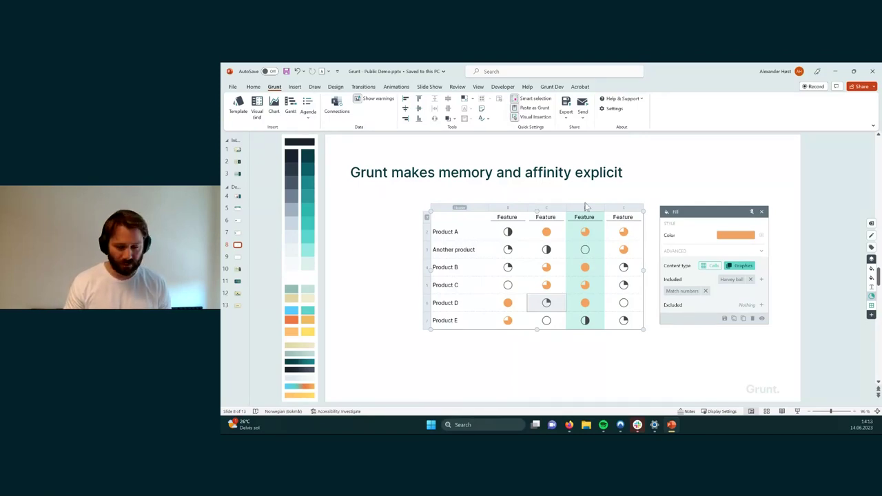
Close the fill settings and drag the Another product row below Product C
click(761, 212)
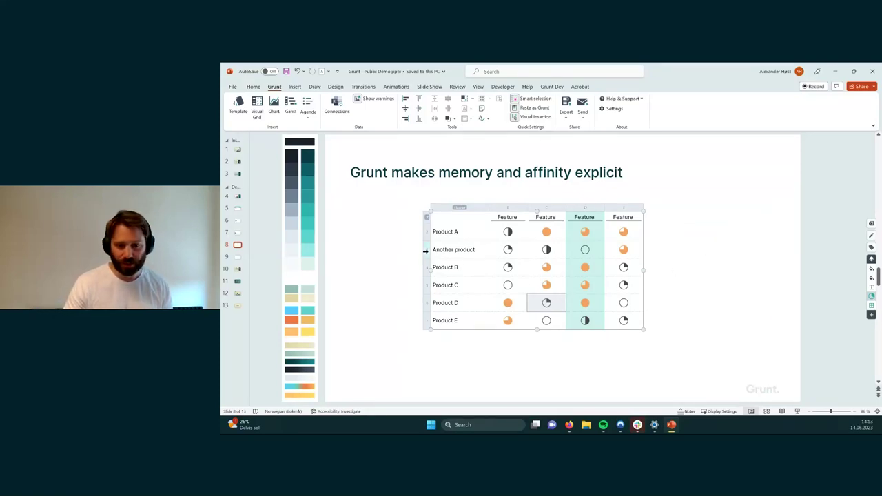
click(428, 253)
drag(428, 253, 424, 303)
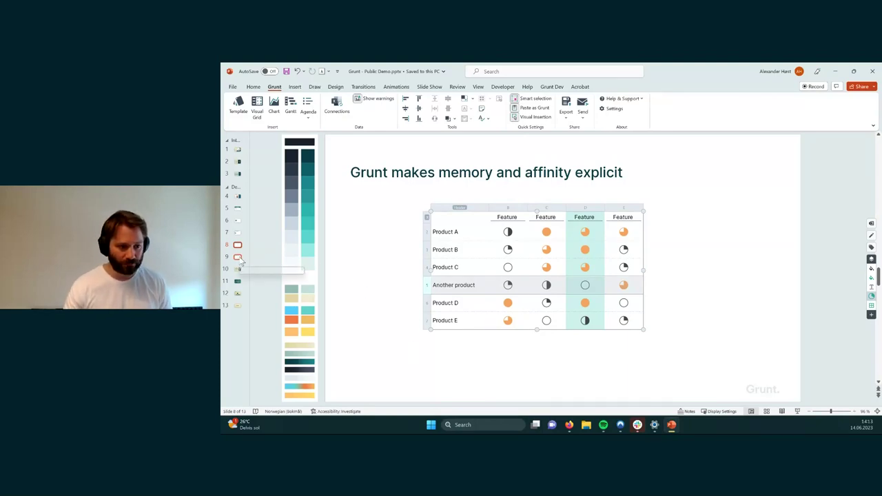
On slide 9, enlarge the company comparison table and nudge it up and left
click(238, 259)
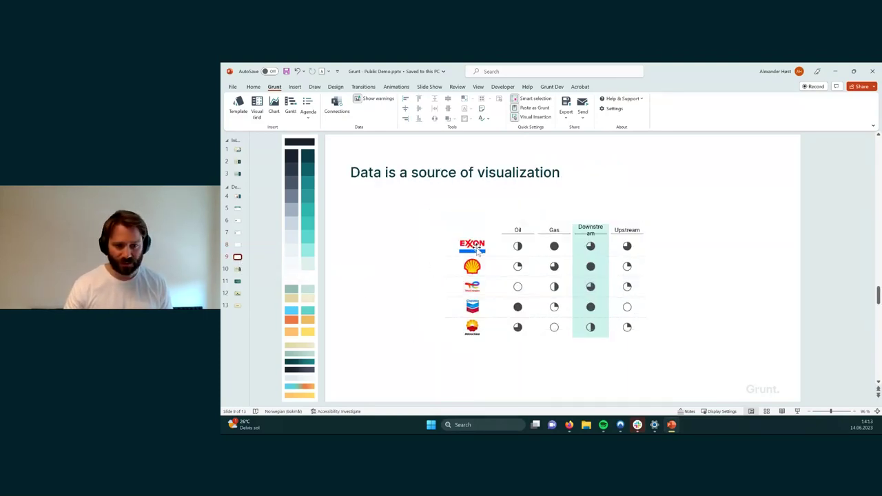
click(629, 271)
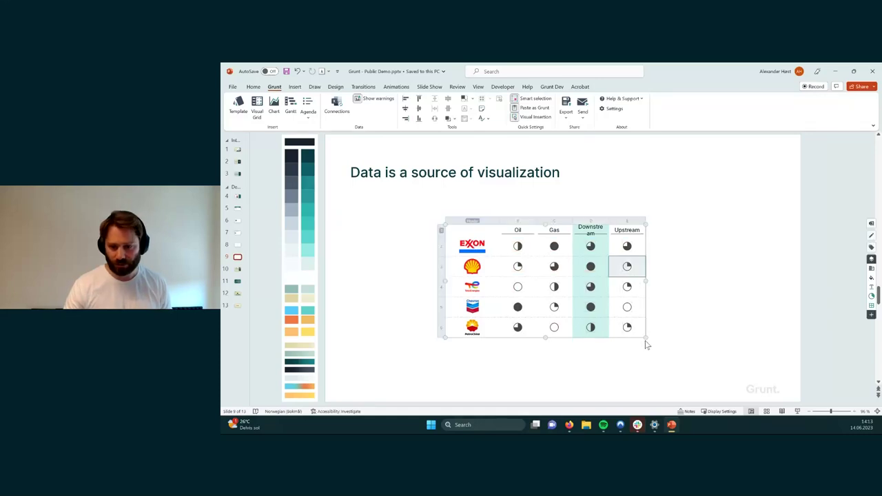
drag(646, 338, 696, 363)
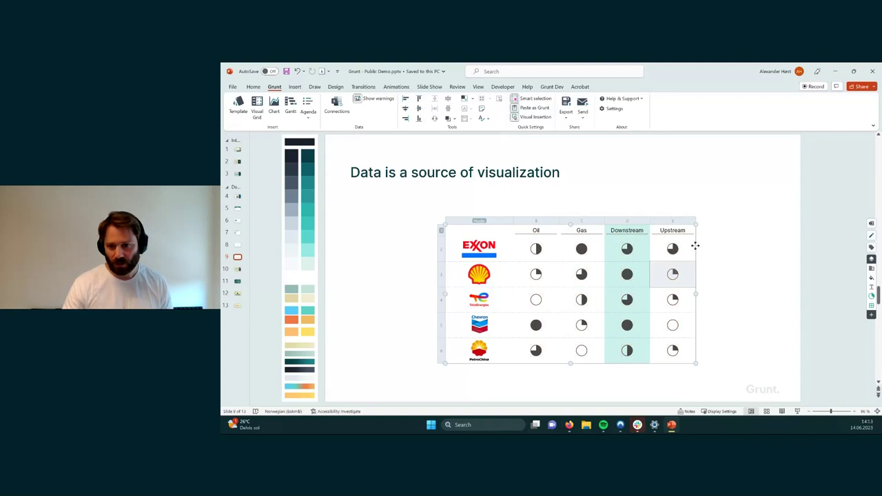
drag(695, 246, 687, 234)
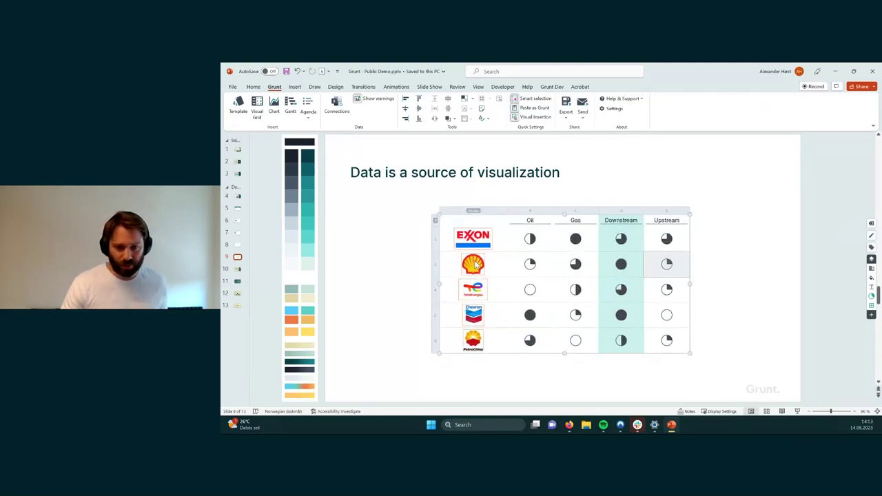
Select the company name cells in the table's first column
click(480, 338)
click(558, 412)
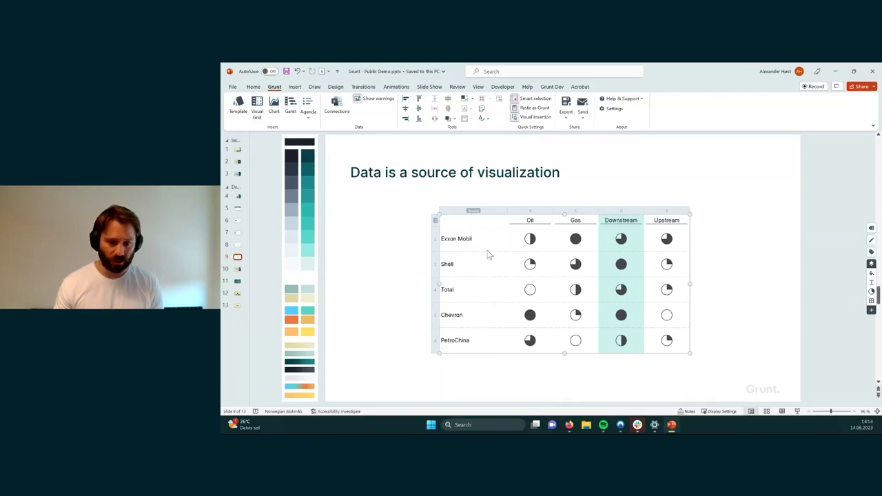
drag(485, 245, 484, 355)
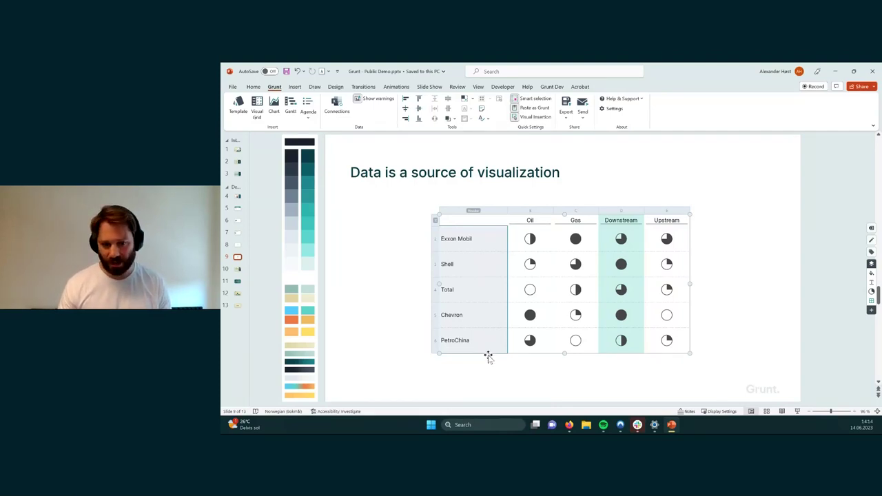
Apply the Logo visual to the company names, browsing alternative images for the Total logo
key(ctrl+space)
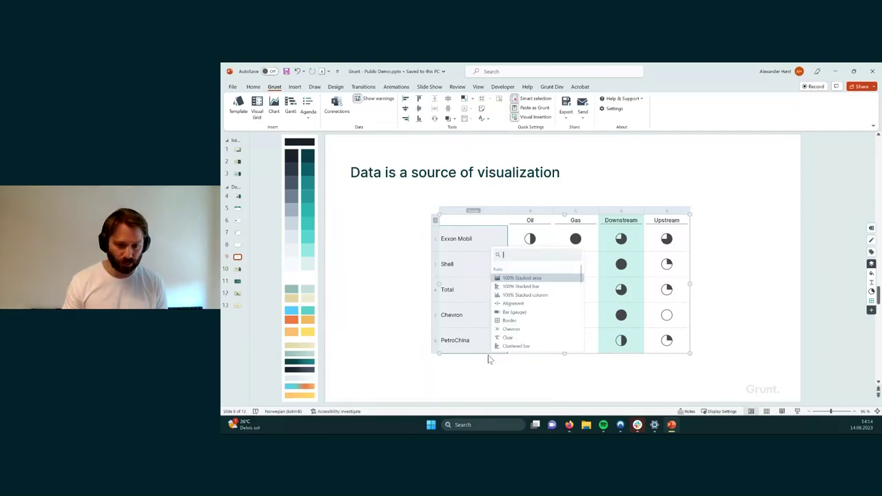
text(l)
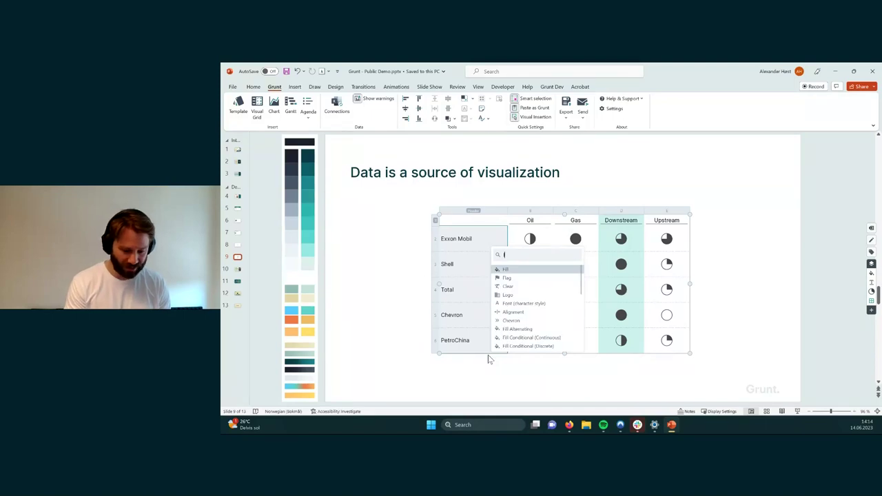
text(ogo)
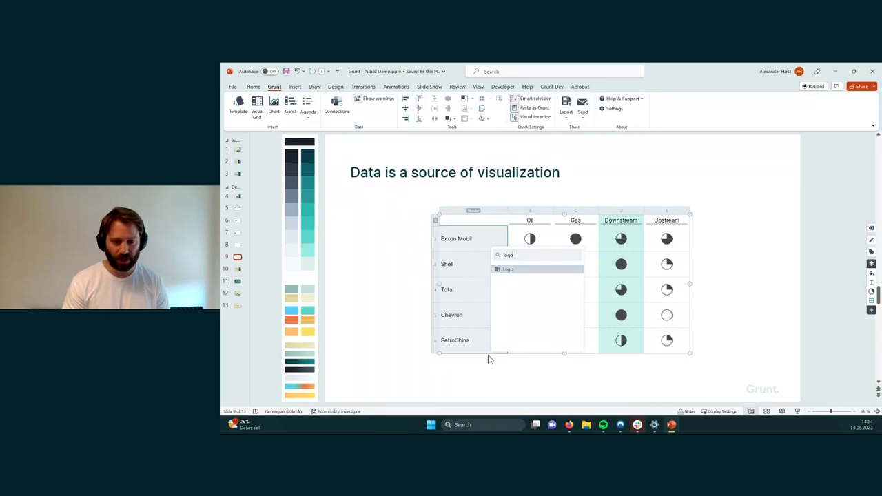
key(Return)
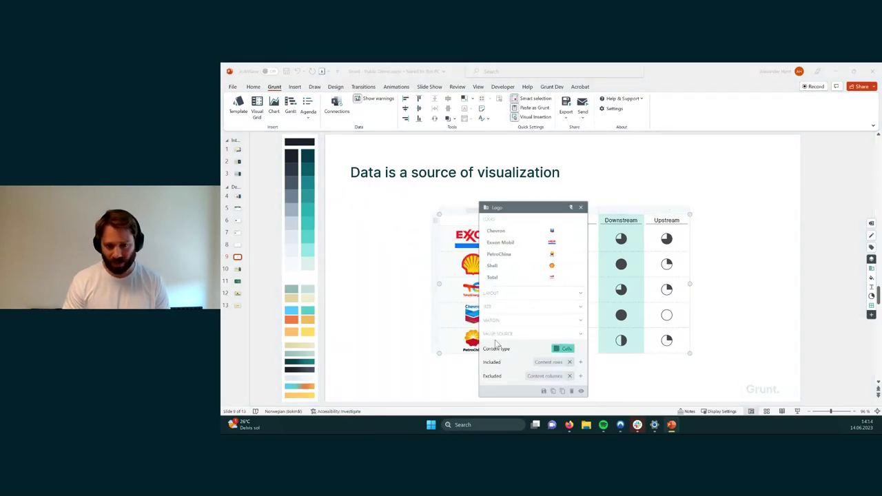
drag(545, 208, 610, 197)
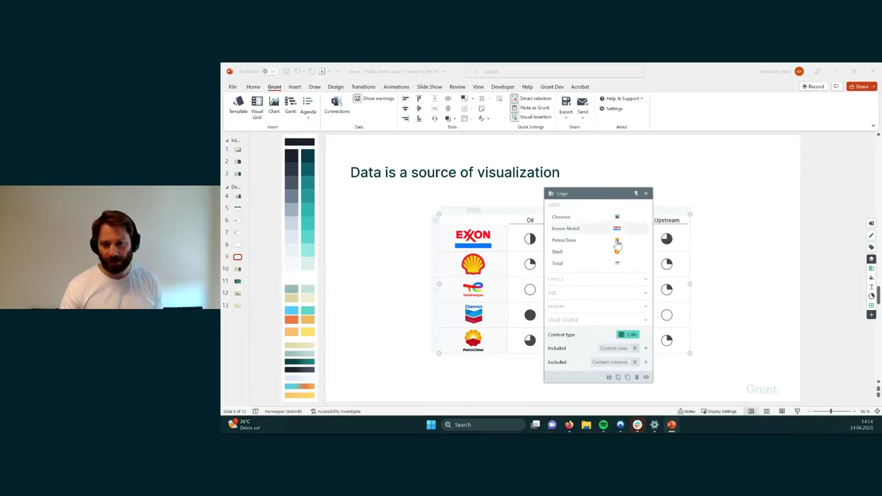
click(618, 266)
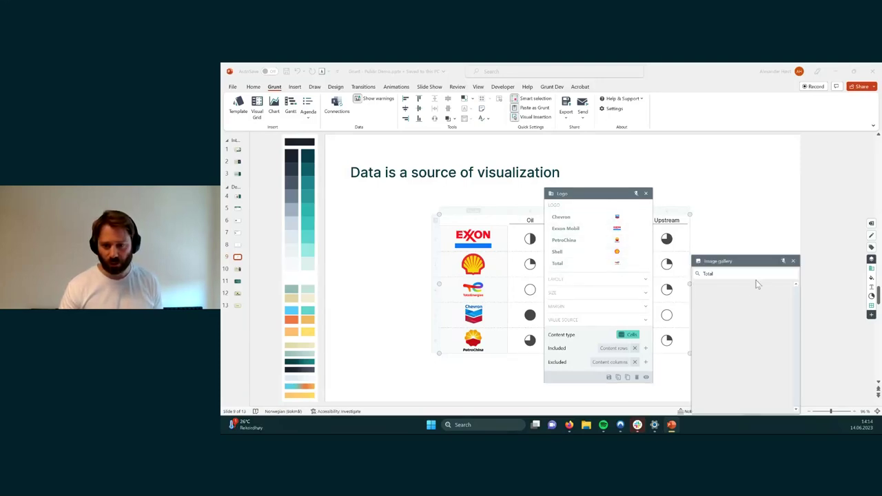
drag(736, 261, 702, 254)
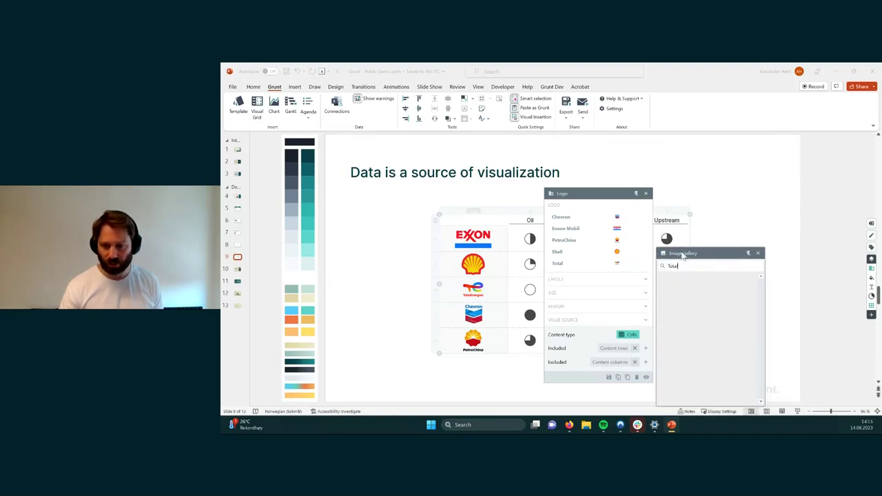
click(757, 254)
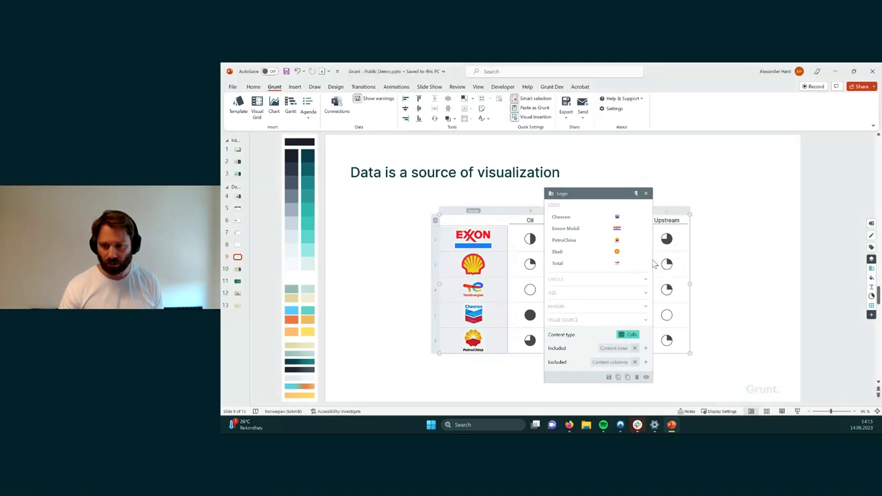
click(646, 196)
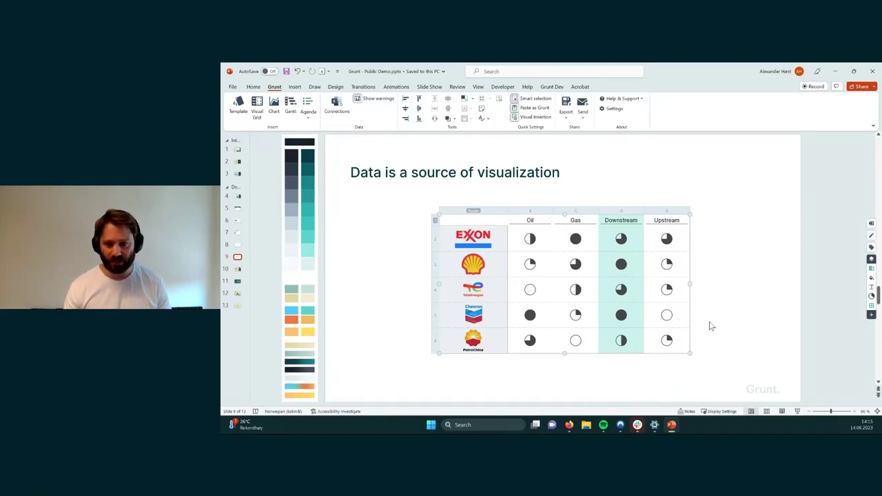
Add a new slide after slide 9 and insert the Assessment | Full Page template
click(238, 259)
key(ctrl+m)
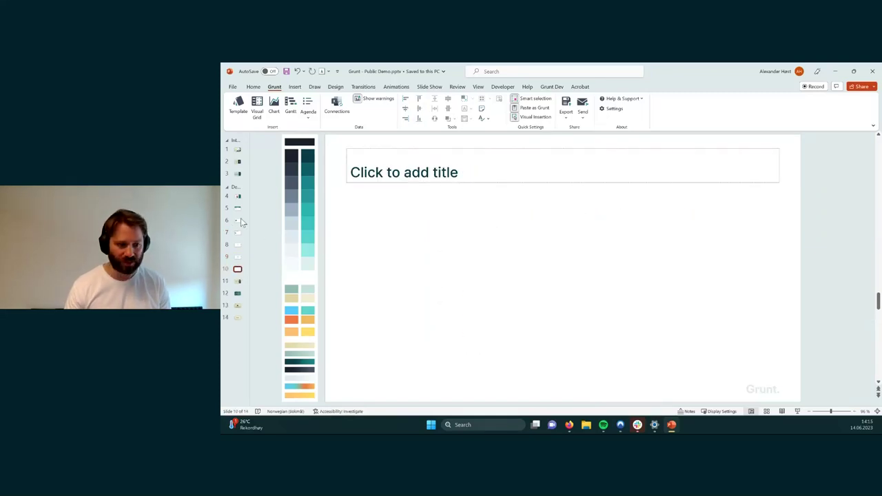
click(239, 105)
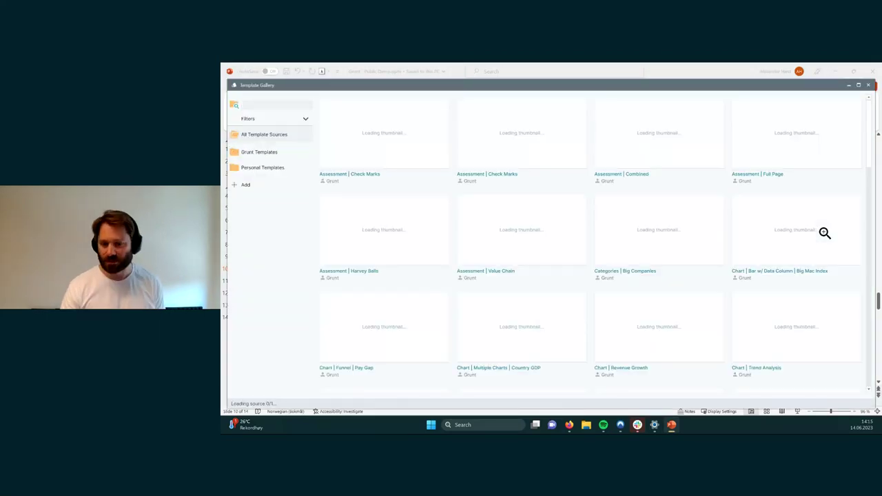
mouse_move(825, 233)
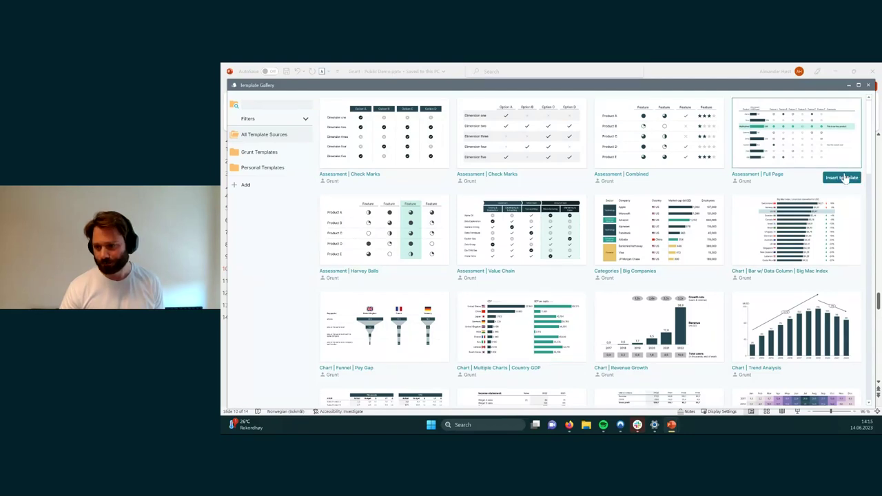
click(847, 178)
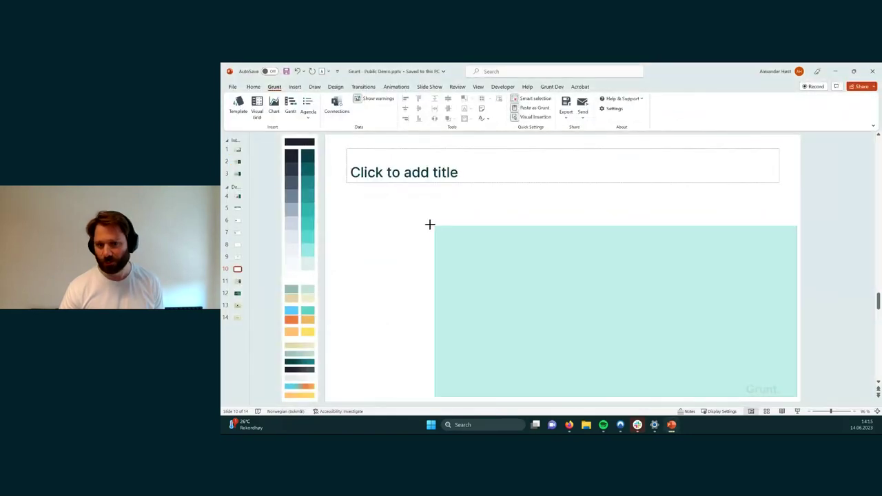
Place the template on slide 10 and toggle Highlighted's Feature D check mark off and on
click(378, 202)
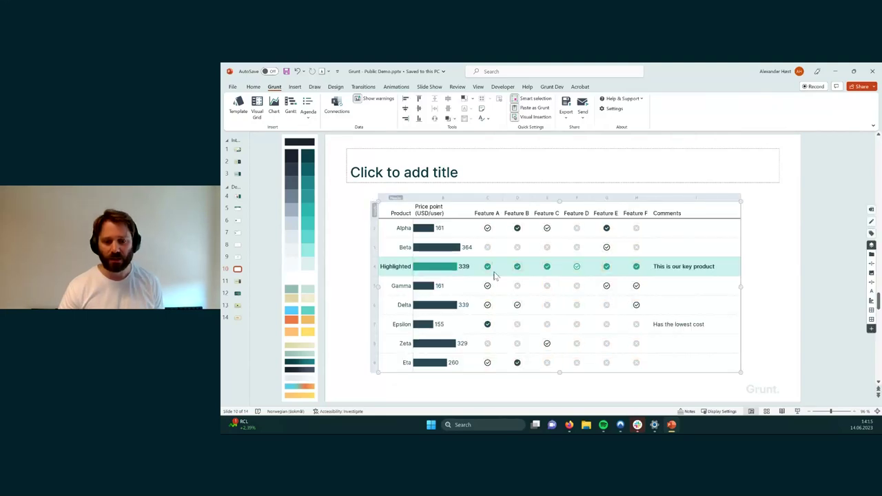
click(577, 267)
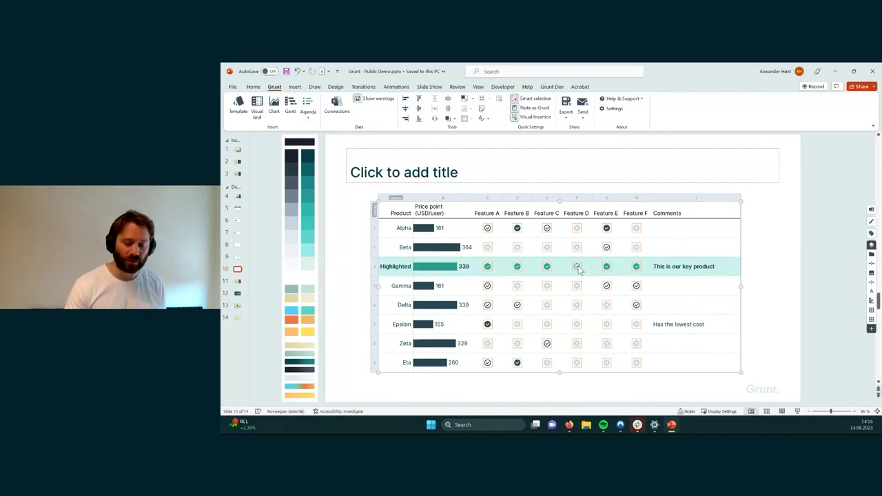
click(577, 268)
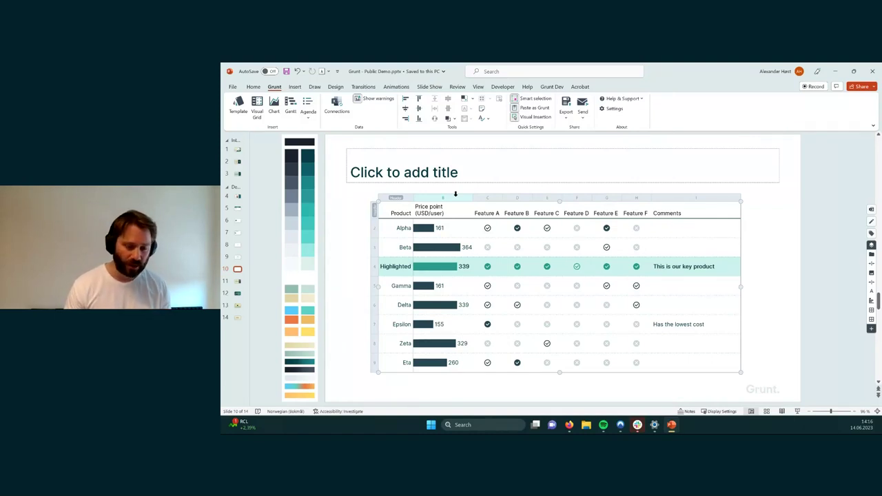
Select the Price point bars and review their Stacked bar settings
click(455, 196)
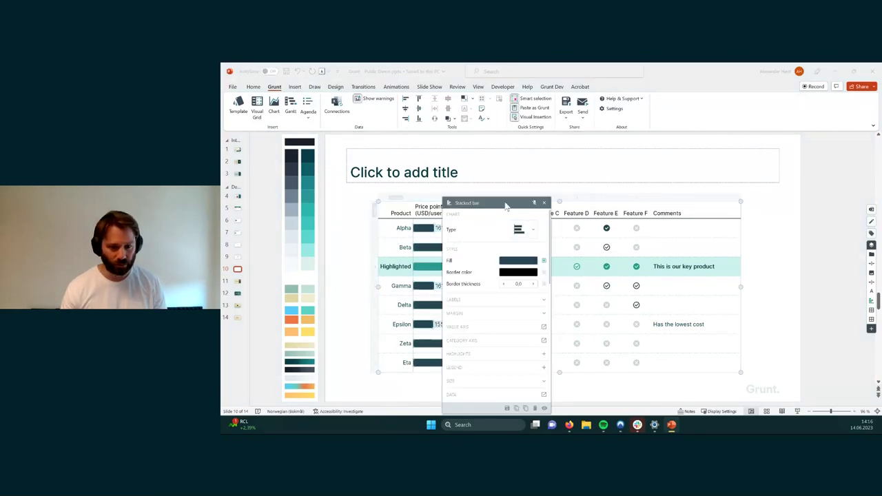
drag(508, 201, 567, 183)
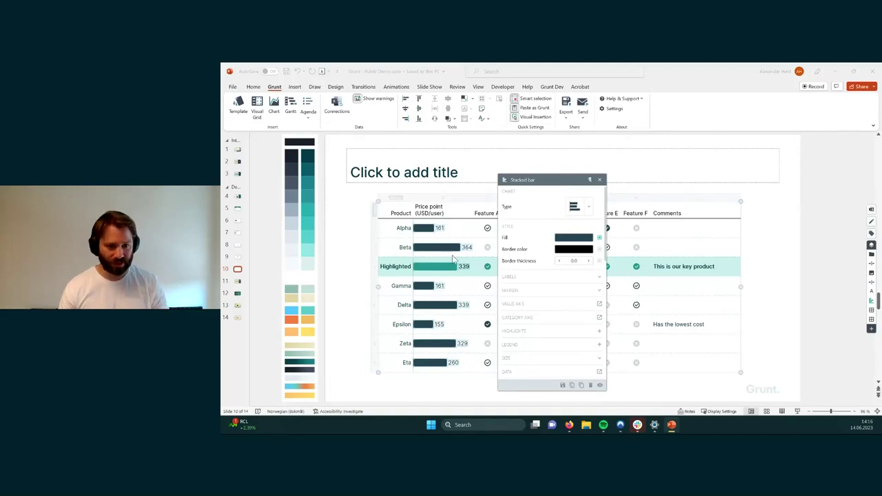
drag(530, 181, 710, 180)
click(780, 179)
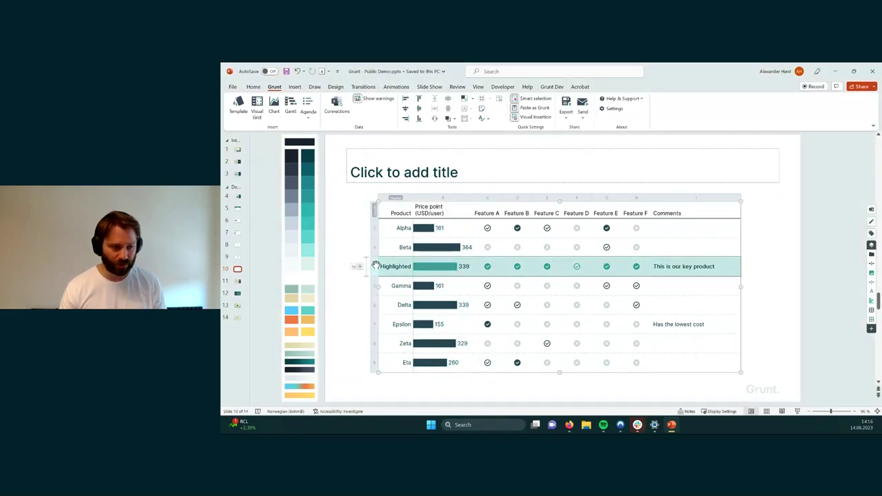
Move the Highlighted row below Delta and change Gamma's price point to 202
drag(376, 266, 373, 332)
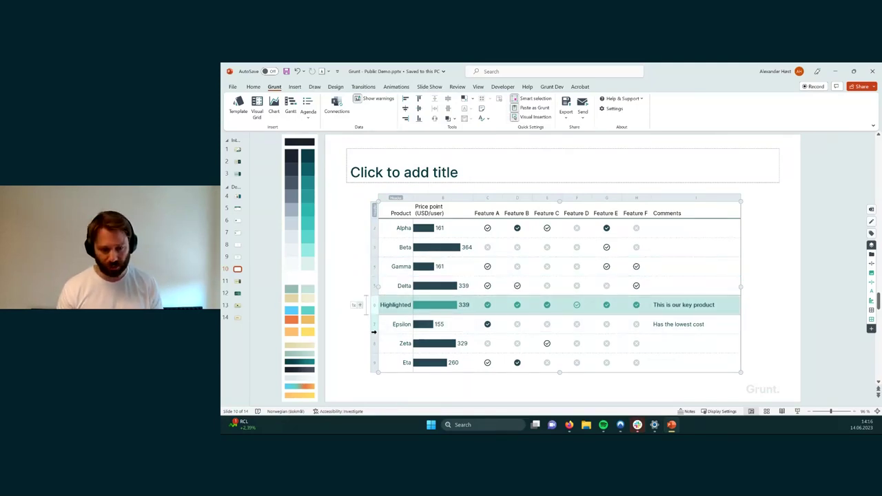
double_click(475, 269)
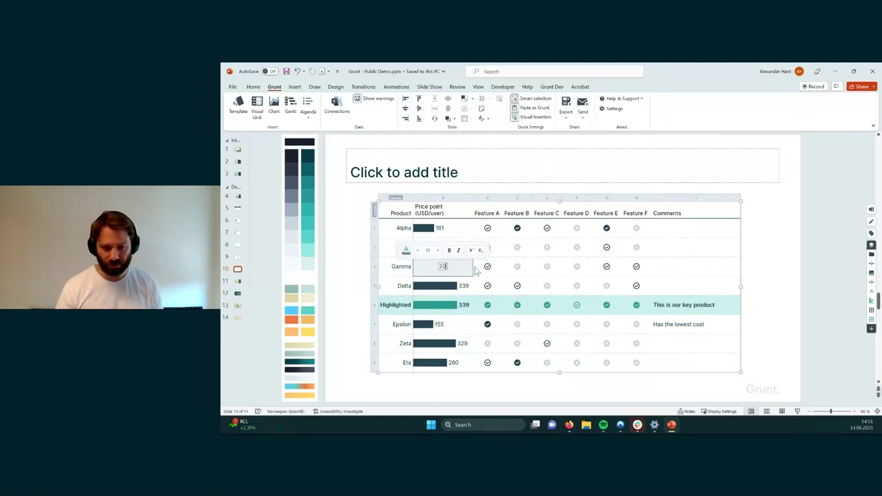
text(202)
key(Return)
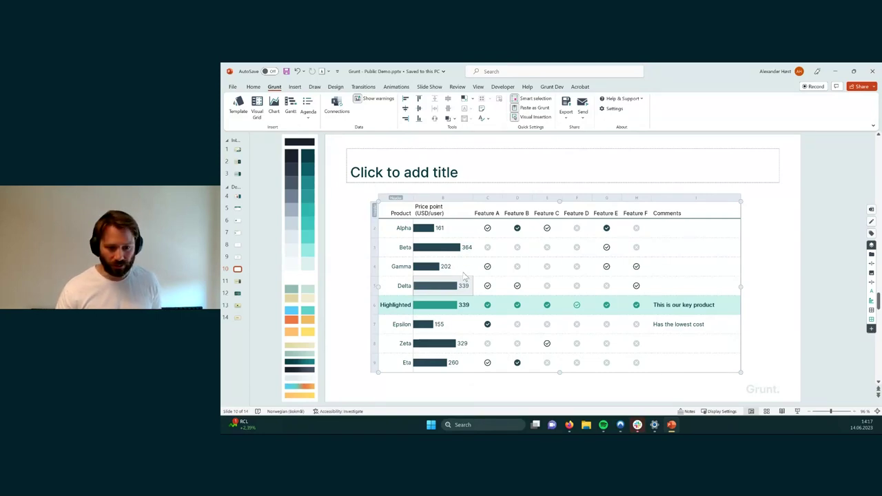
click(459, 286)
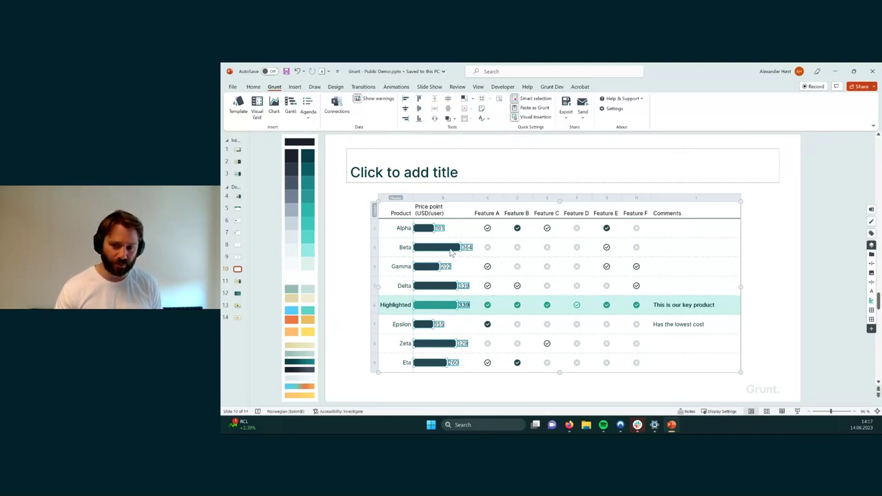
Disable the table's visuals so plain price numbers and 1s and 2s show
click(872, 300)
drag(813, 209, 800, 173)
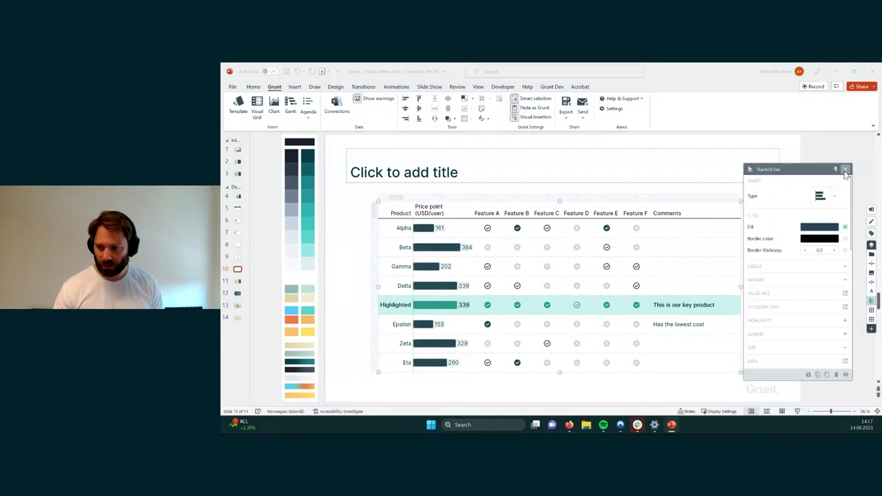
click(843, 167)
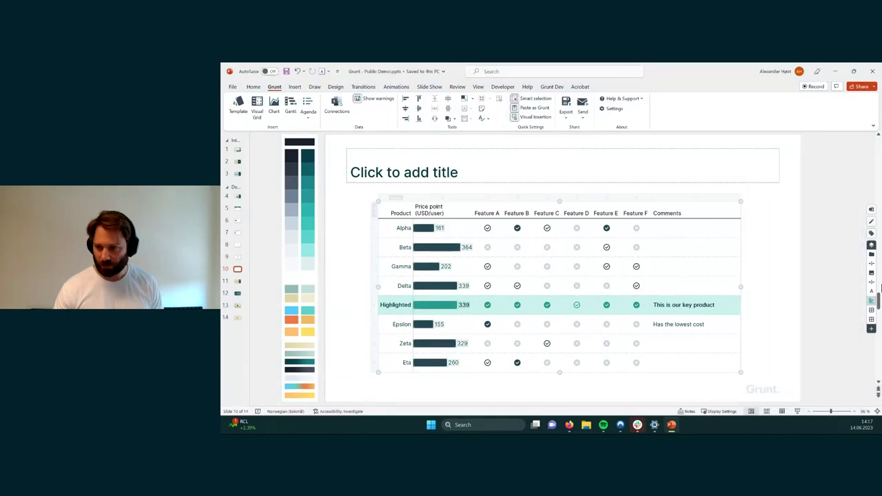
right_click(873, 257)
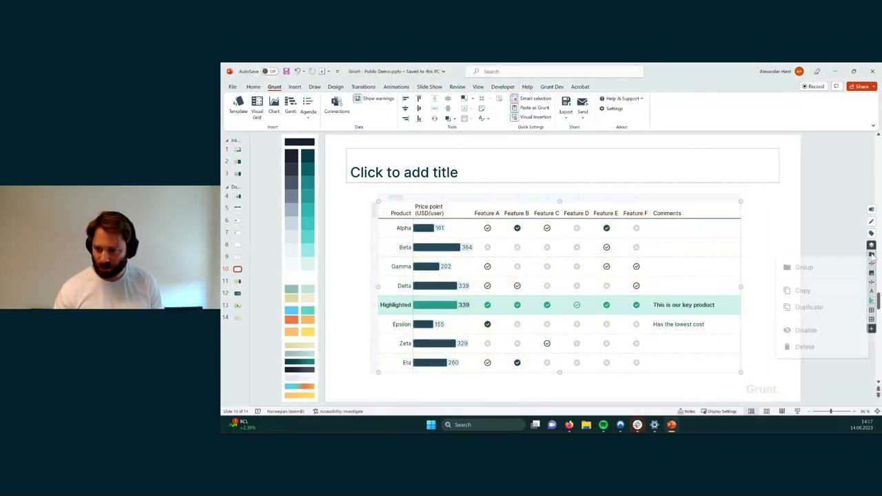
click(824, 331)
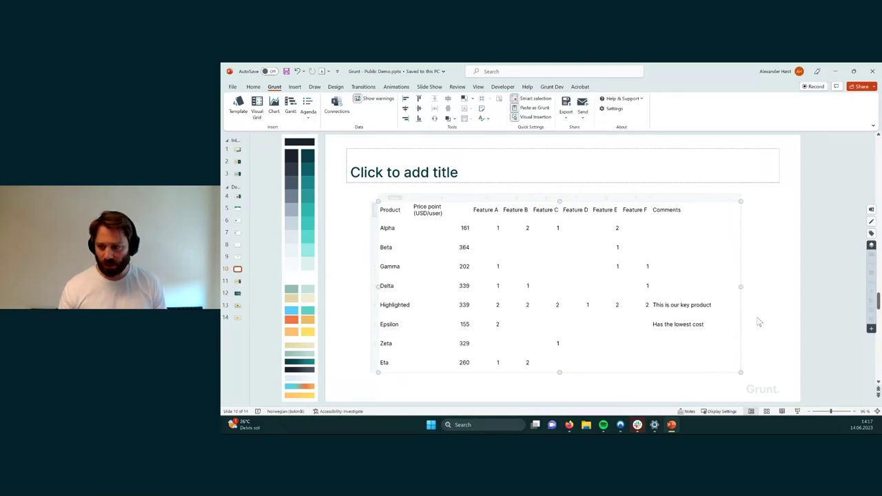
Reapply the Stacked bar visual to draw price bars in the Price point column
click(874, 307)
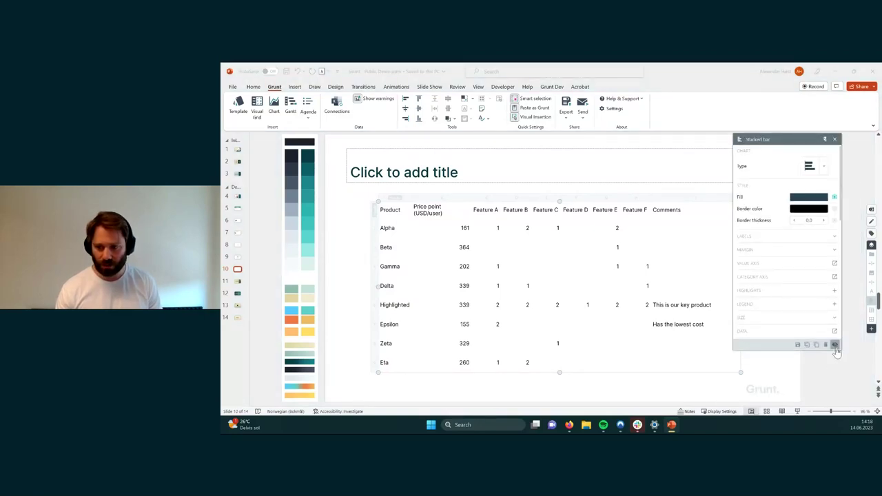
click(835, 347)
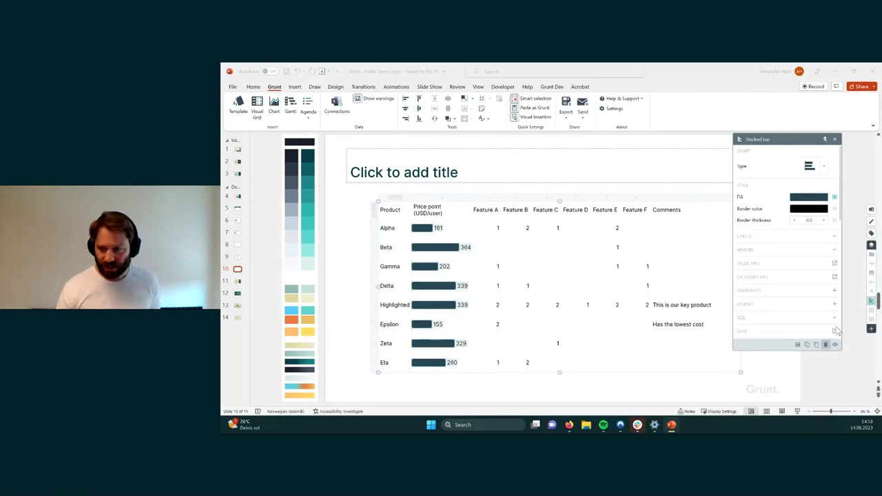
click(836, 139)
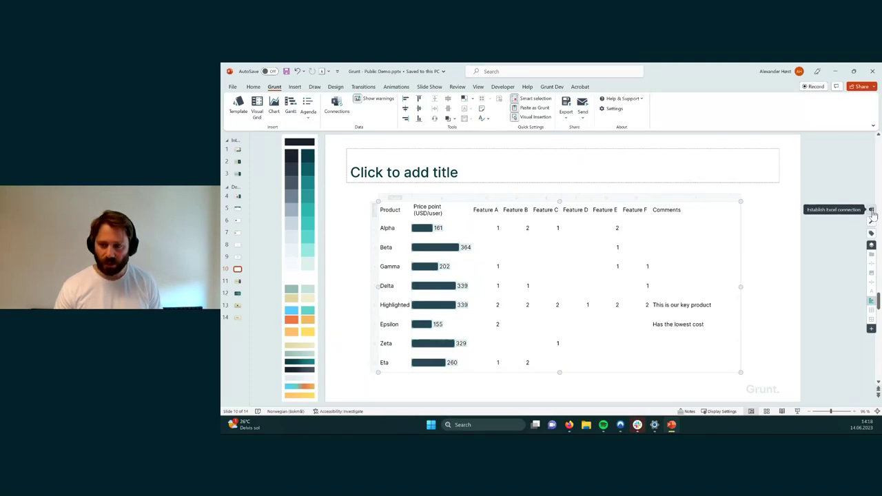
Try an Excel connection with no workbooks open, then re-enable the Feature check-mark icons
click(871, 210)
drag(833, 216, 818, 202)
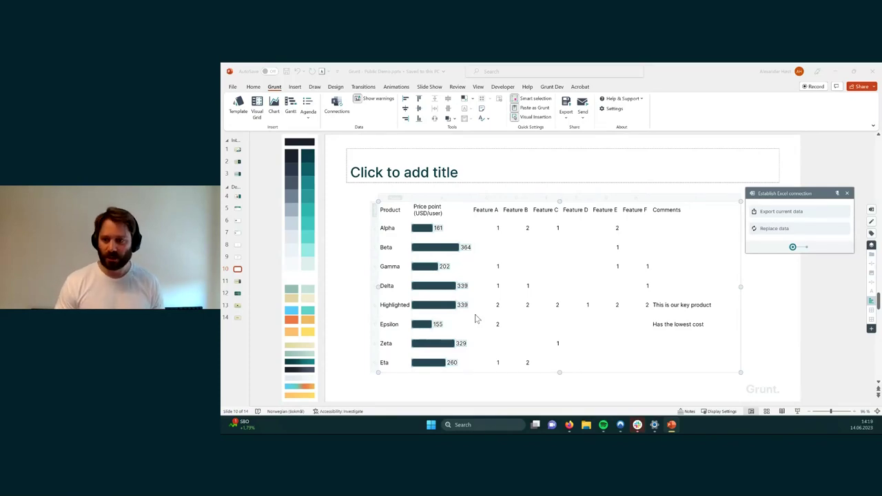
click(796, 227)
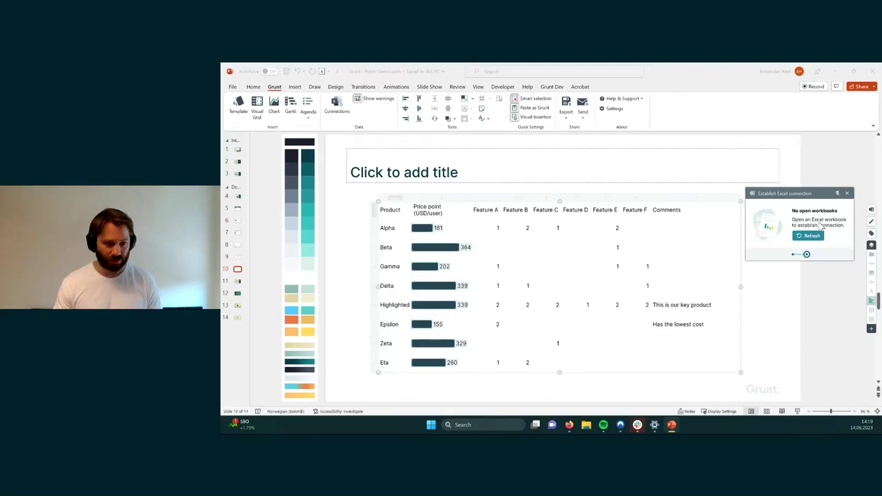
click(872, 256)
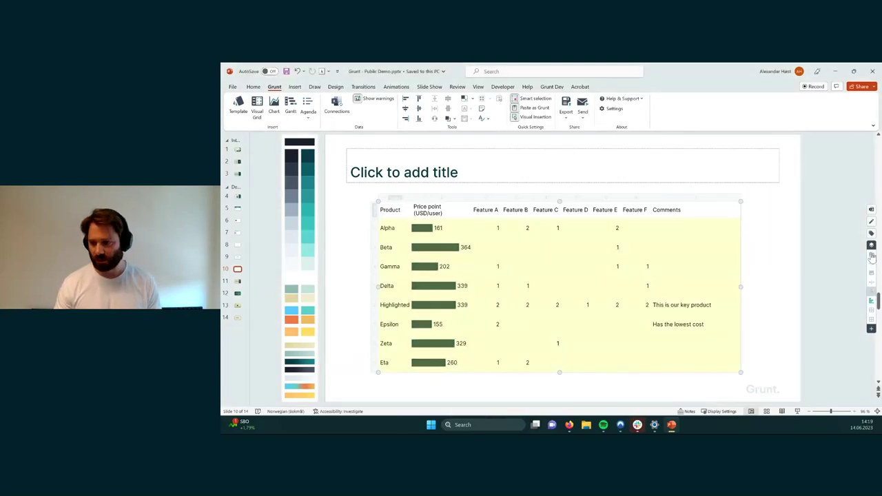
right_click(872, 256)
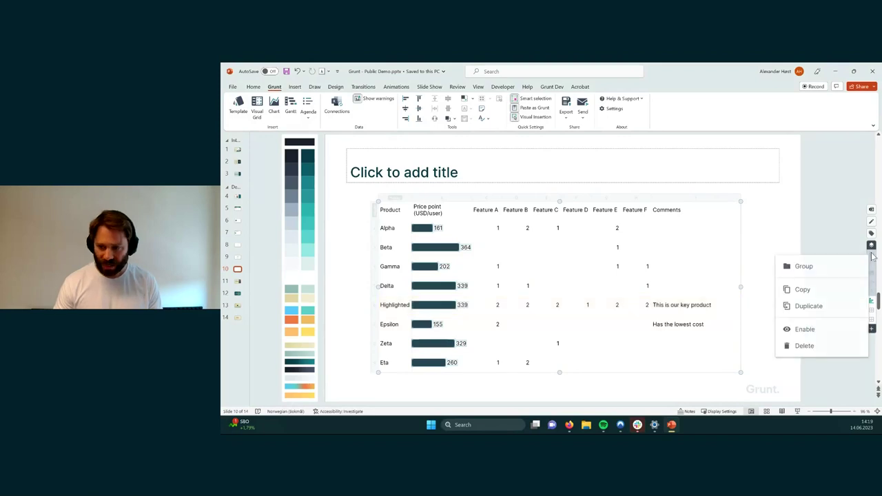
click(830, 335)
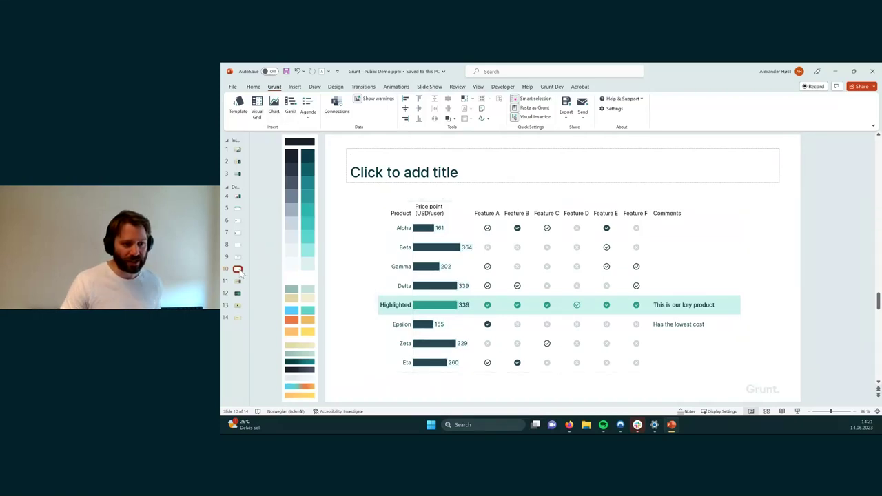
Add a new slide after slide 10 and place the second Assessment Check Marks template on it
key(ctrl+m)
click(234, 108)
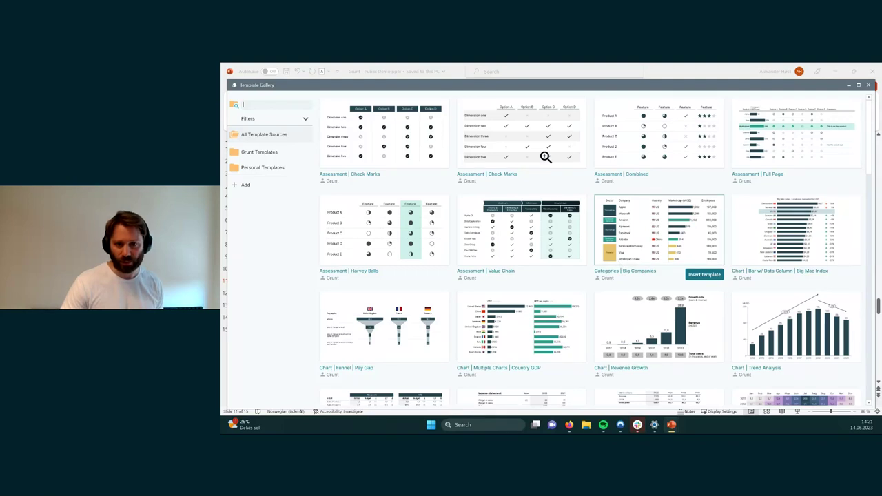
click(564, 177)
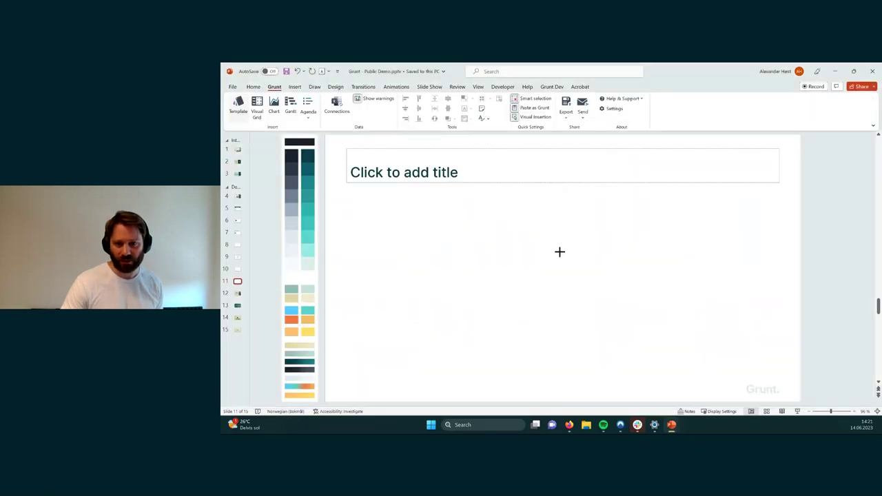
click(434, 213)
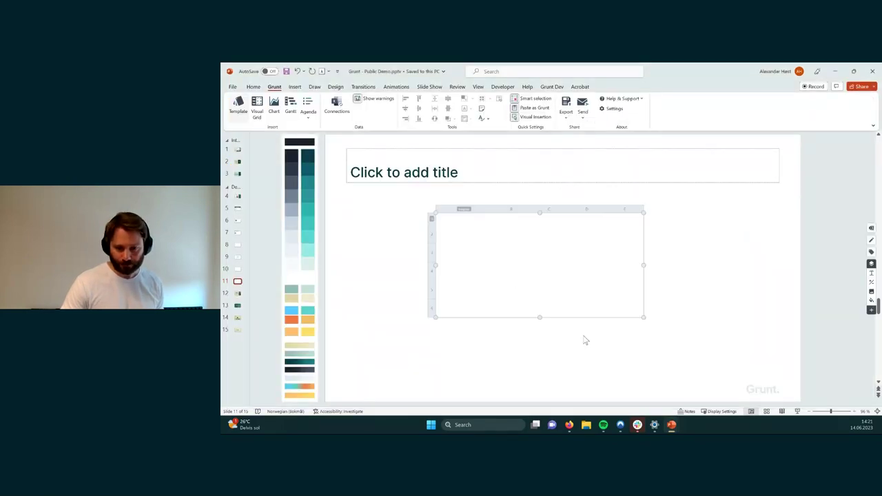
Give the check-mark table alternating grey row fills and review its conditional icon settings
click(872, 292)
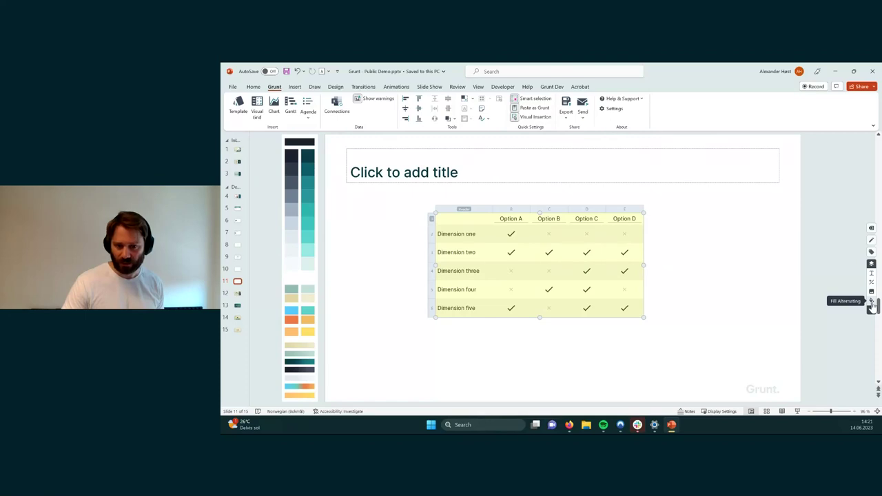
click(872, 304)
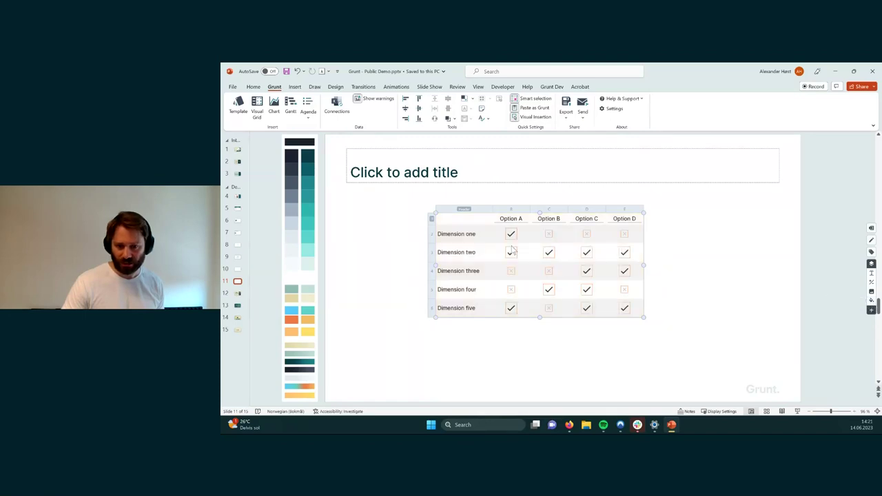
click(871, 293)
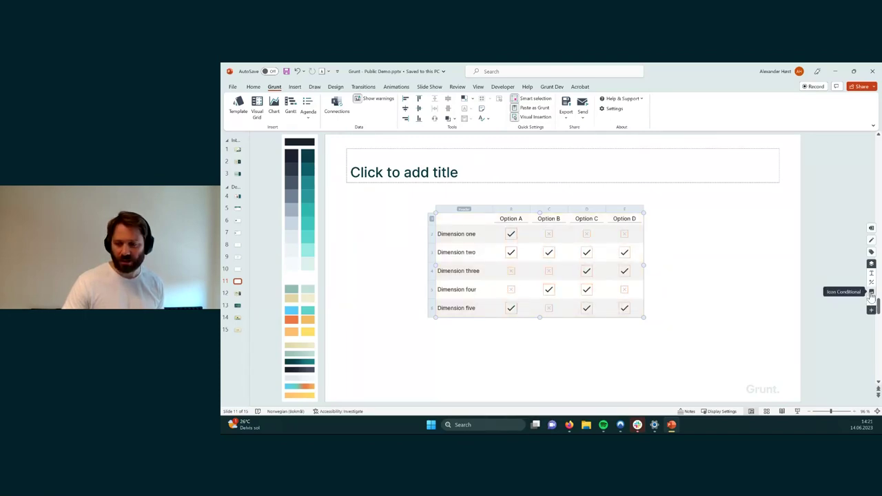
drag(810, 245, 700, 194)
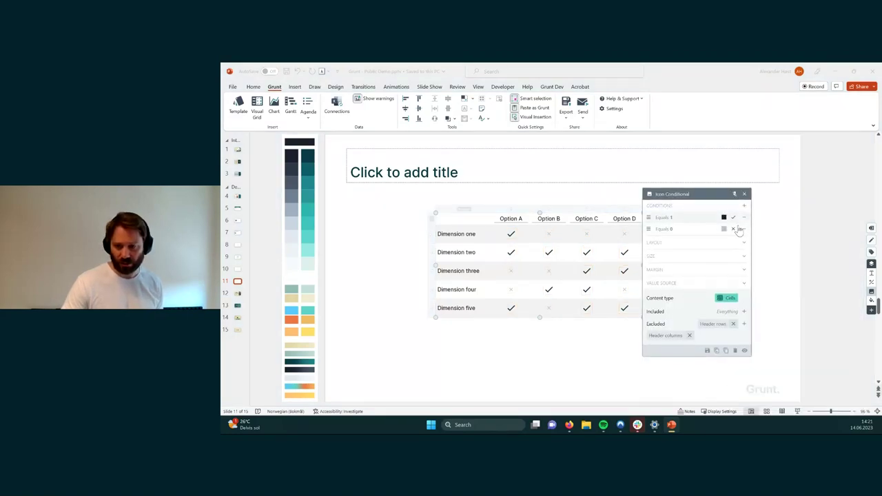
click(872, 288)
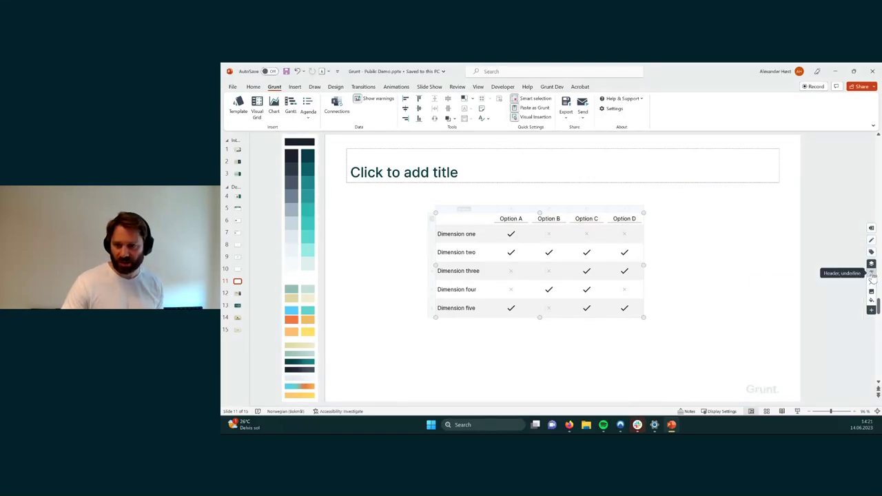
Review the header underline settings for the check-mark table, then deselect and reselect it
click(872, 275)
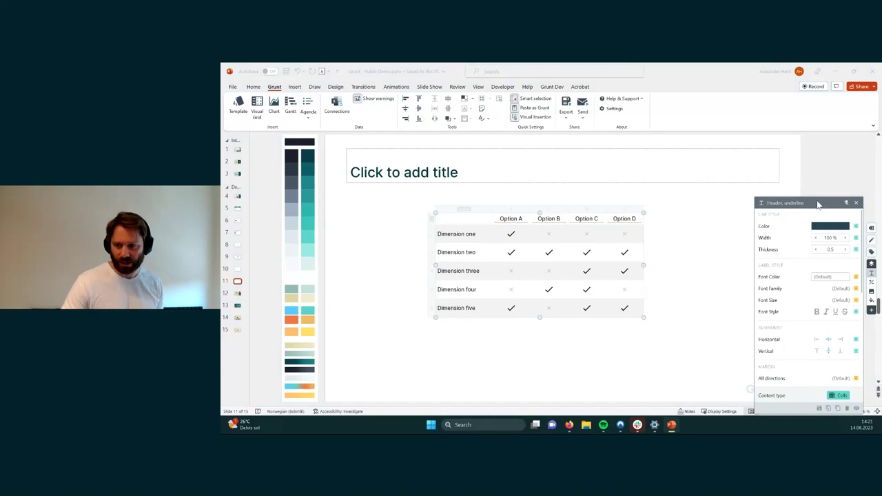
drag(818, 205, 747, 179)
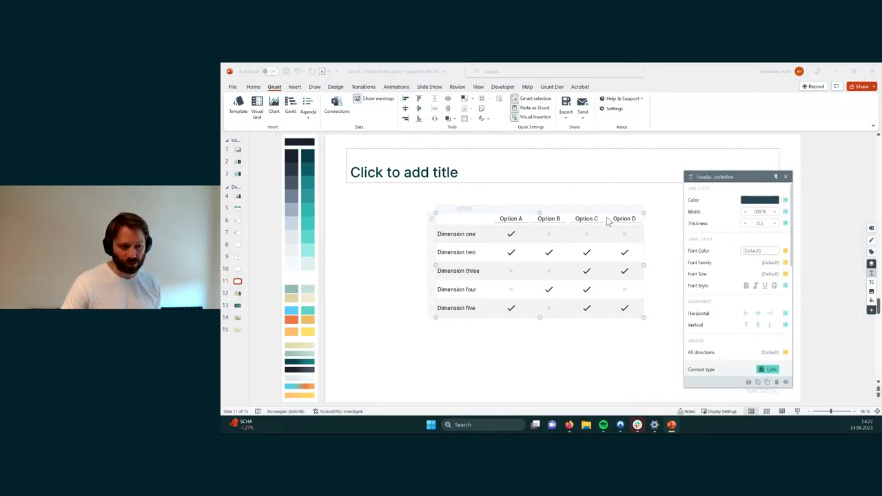
click(786, 178)
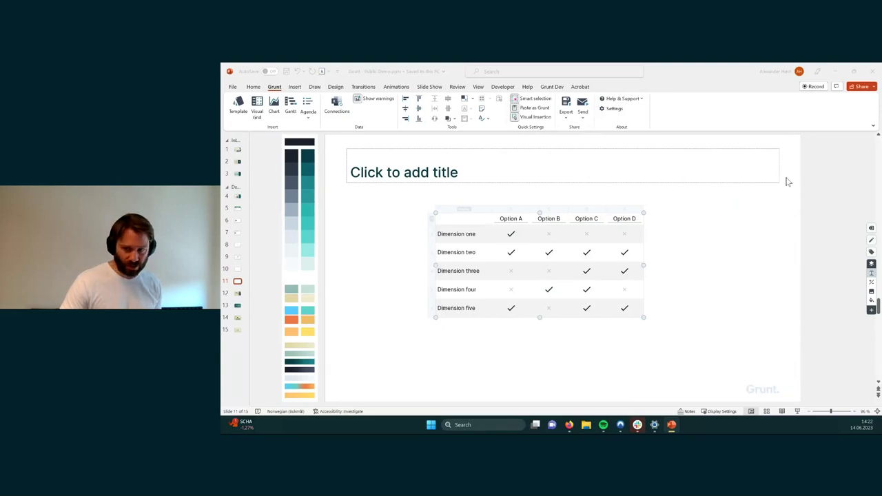
click(716, 278)
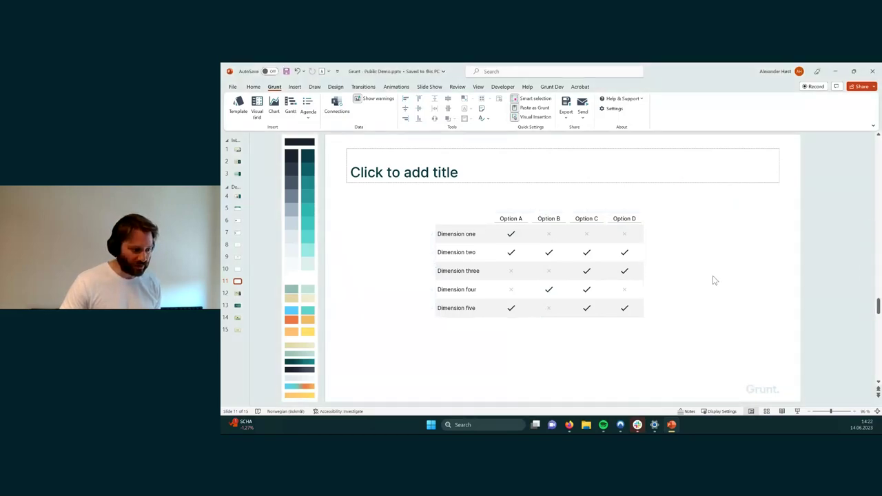
click(493, 294)
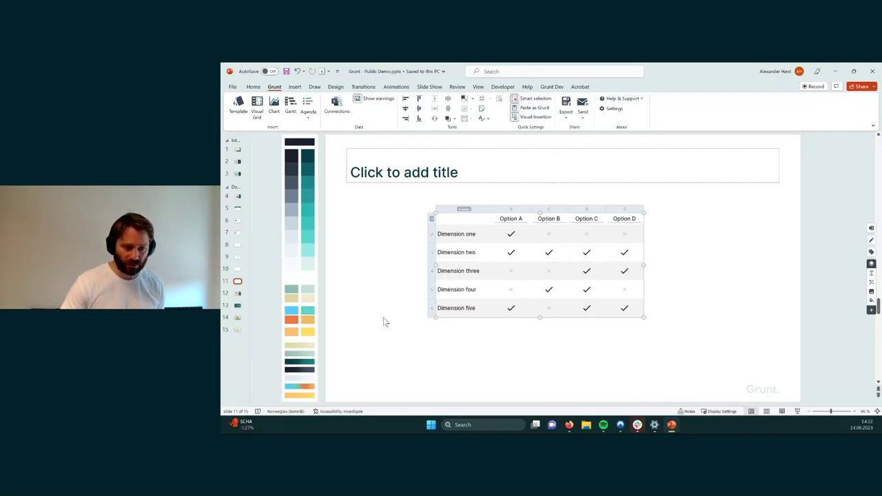
Pass through slide 9's logo matrix on the way to slide 10's product feature table
click(243, 259)
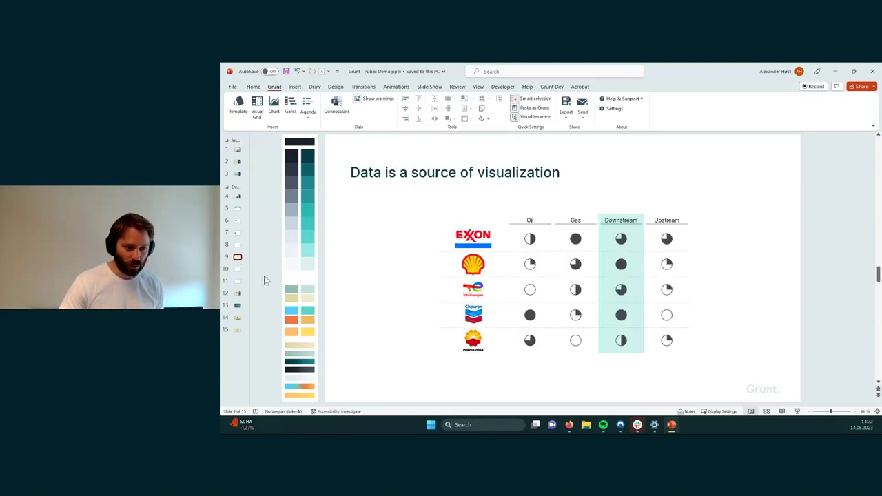
click(236, 272)
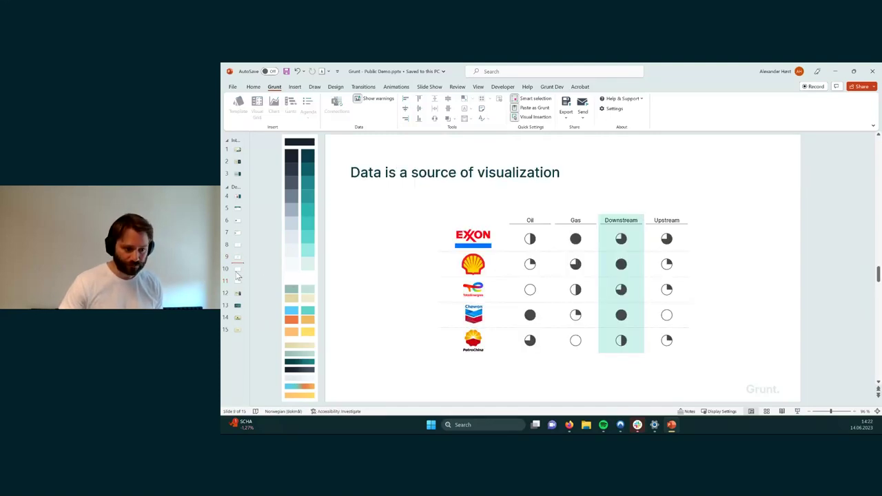
click(238, 269)
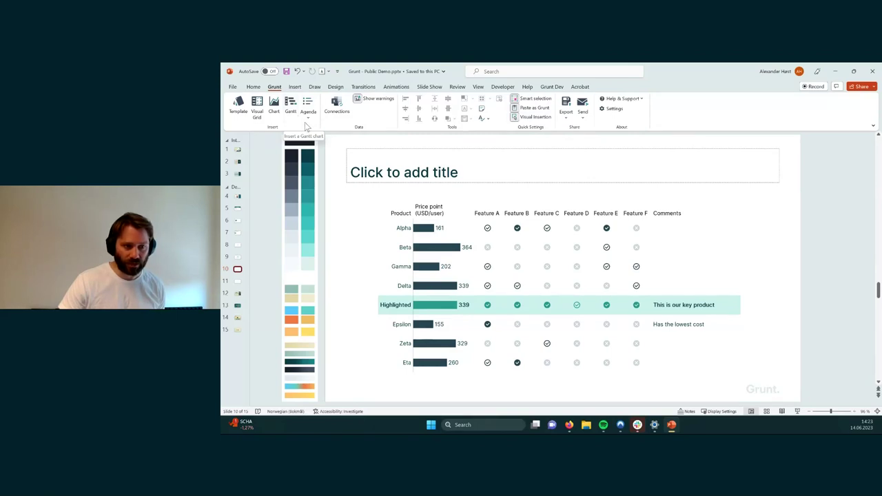
click(508, 292)
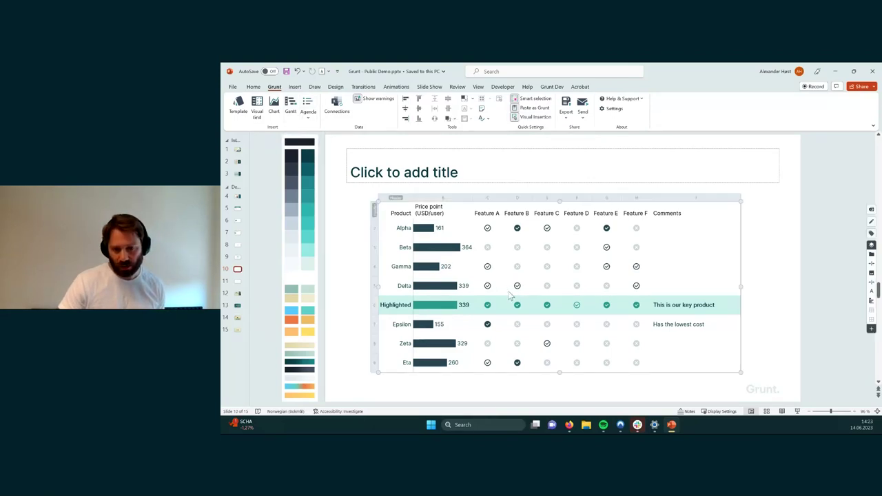